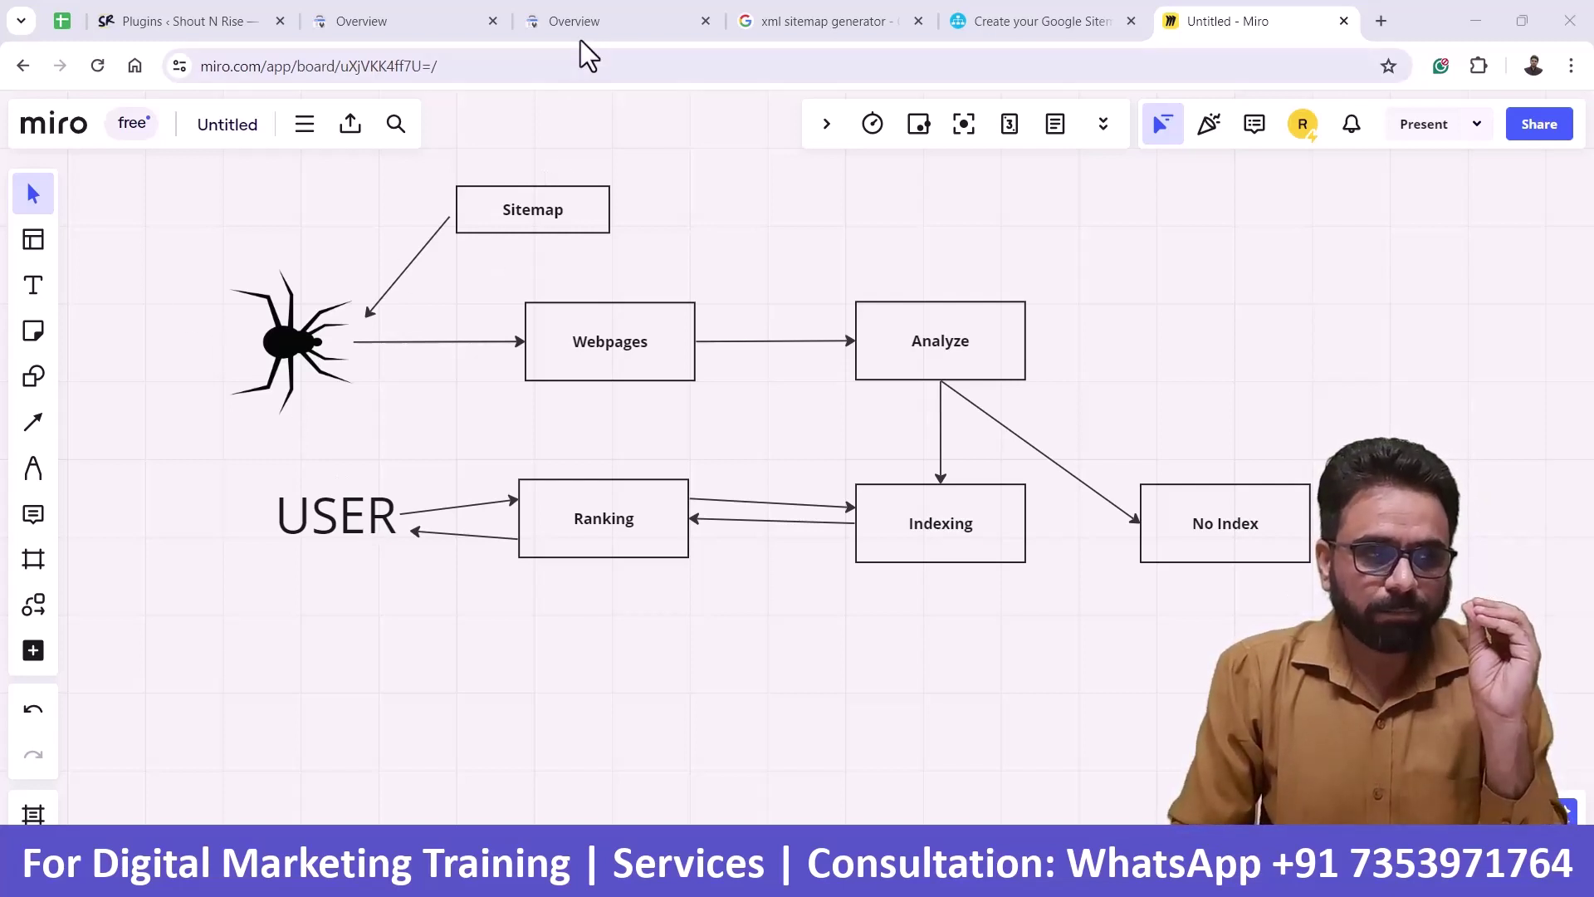
- Switch to Google Search Console and open the Sitemaps report for the shoutnrise.com property
click(588, 15)
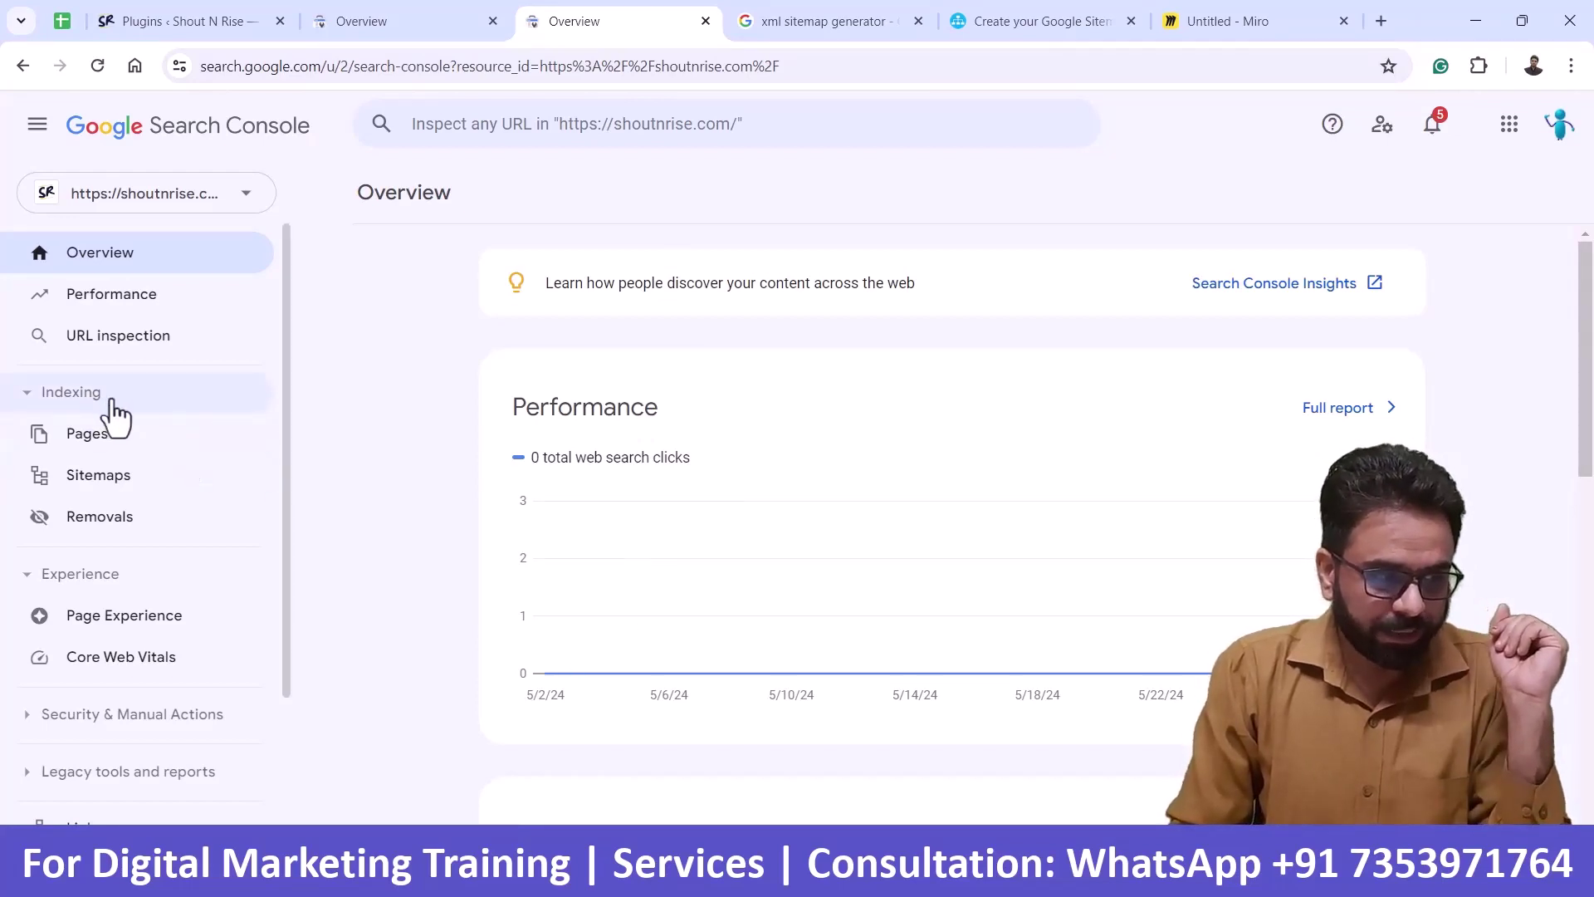
click(115, 498)
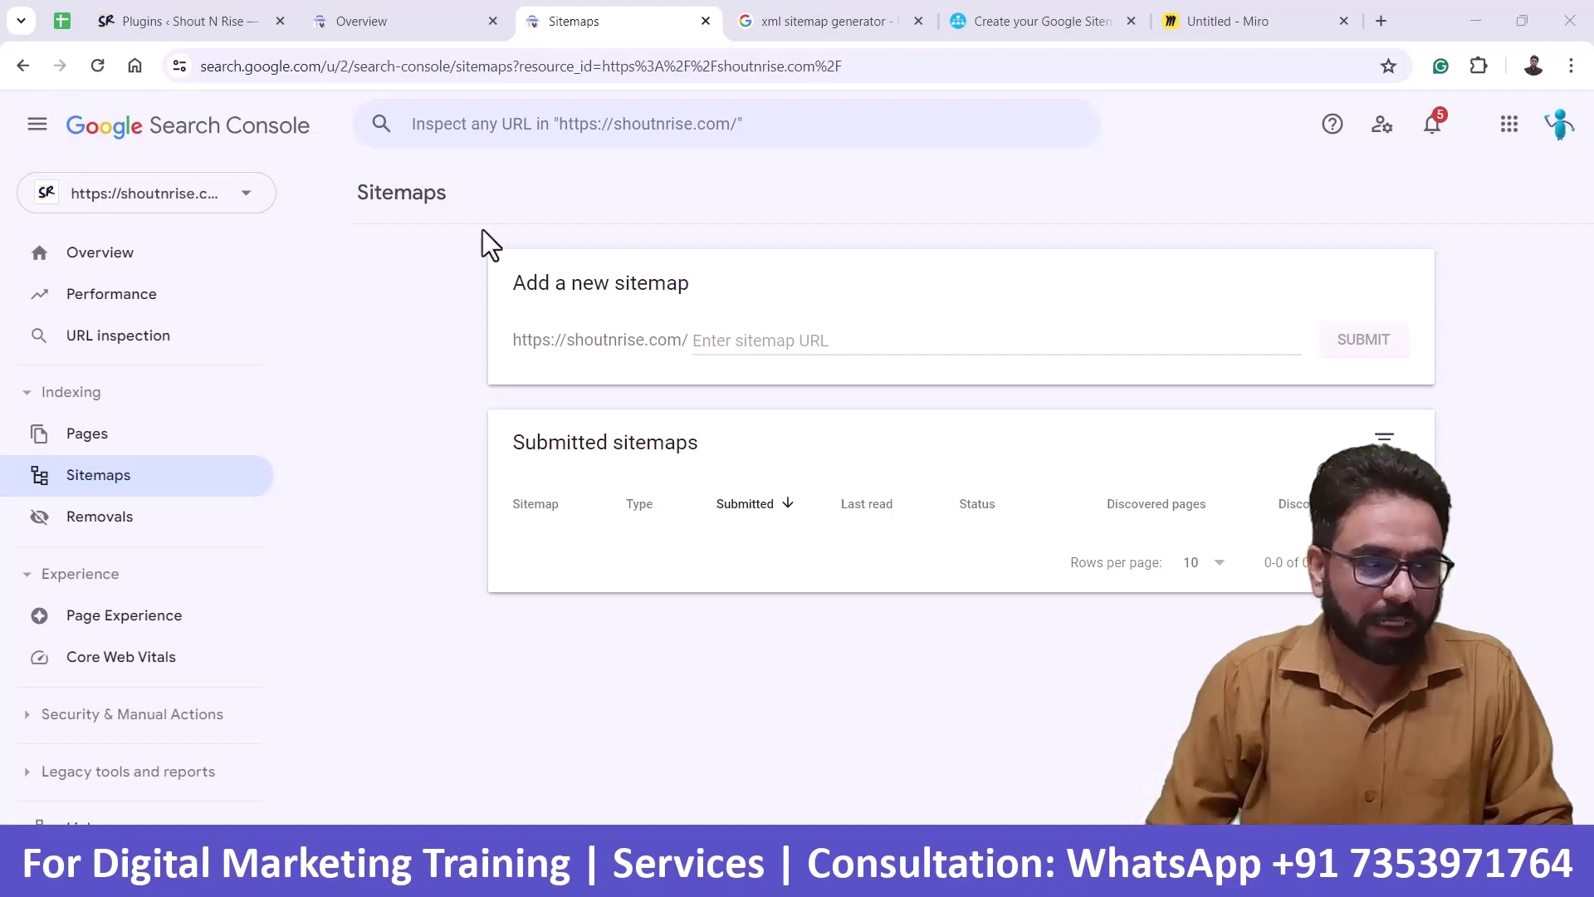
- Switch to the WordPress admin and open Rank Math's Sitemap Settings to locate the sitemap index URL
click(218, 23)
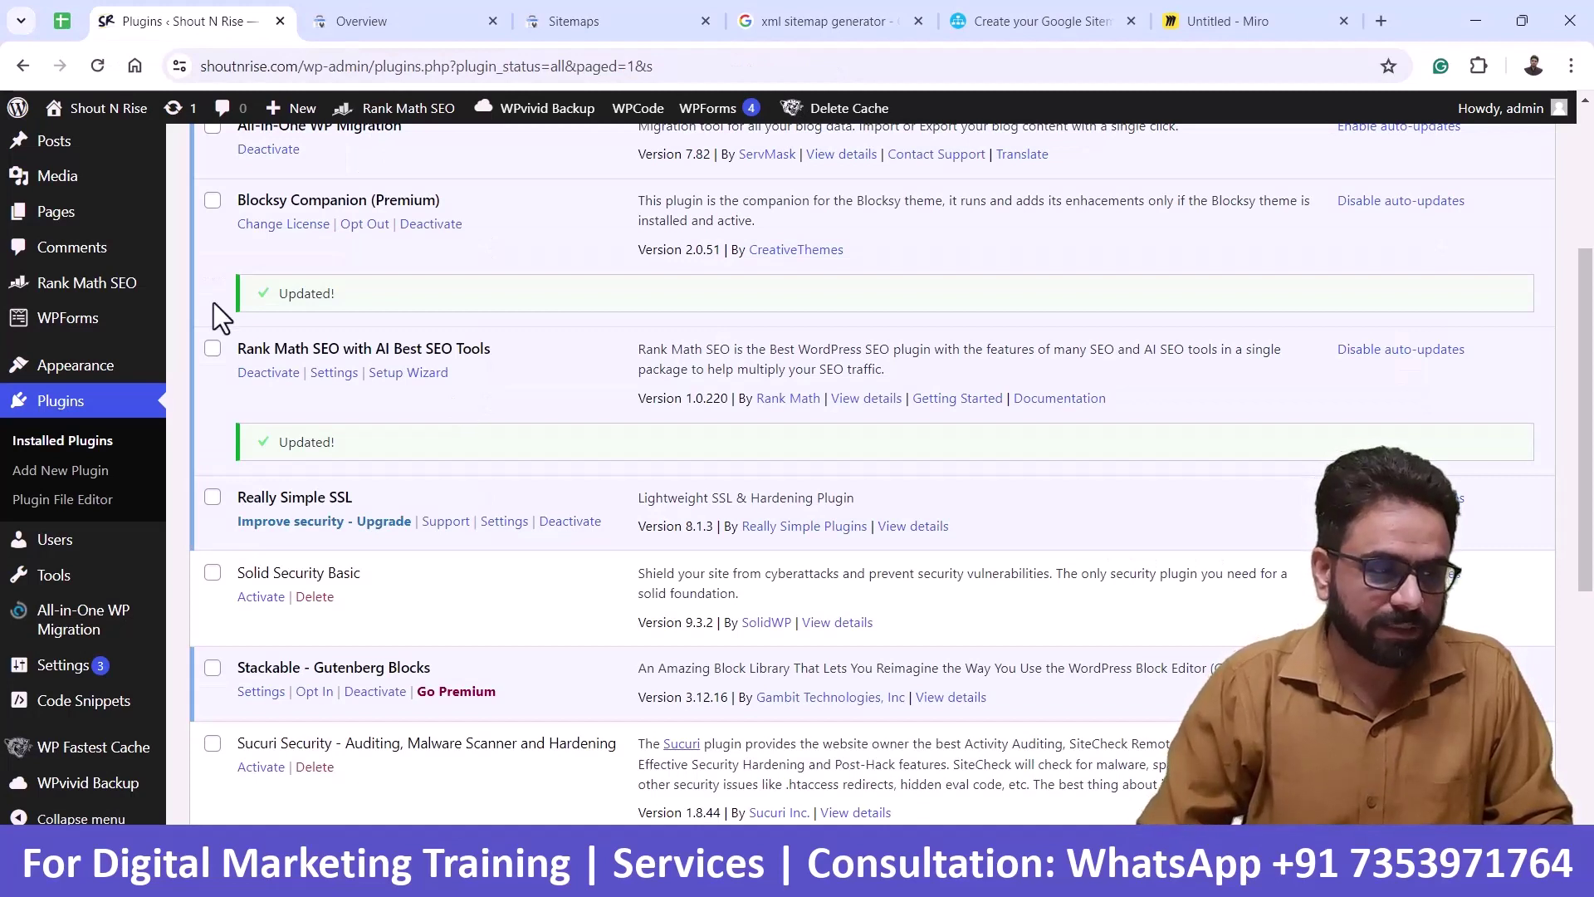
mouse_move(97, 279)
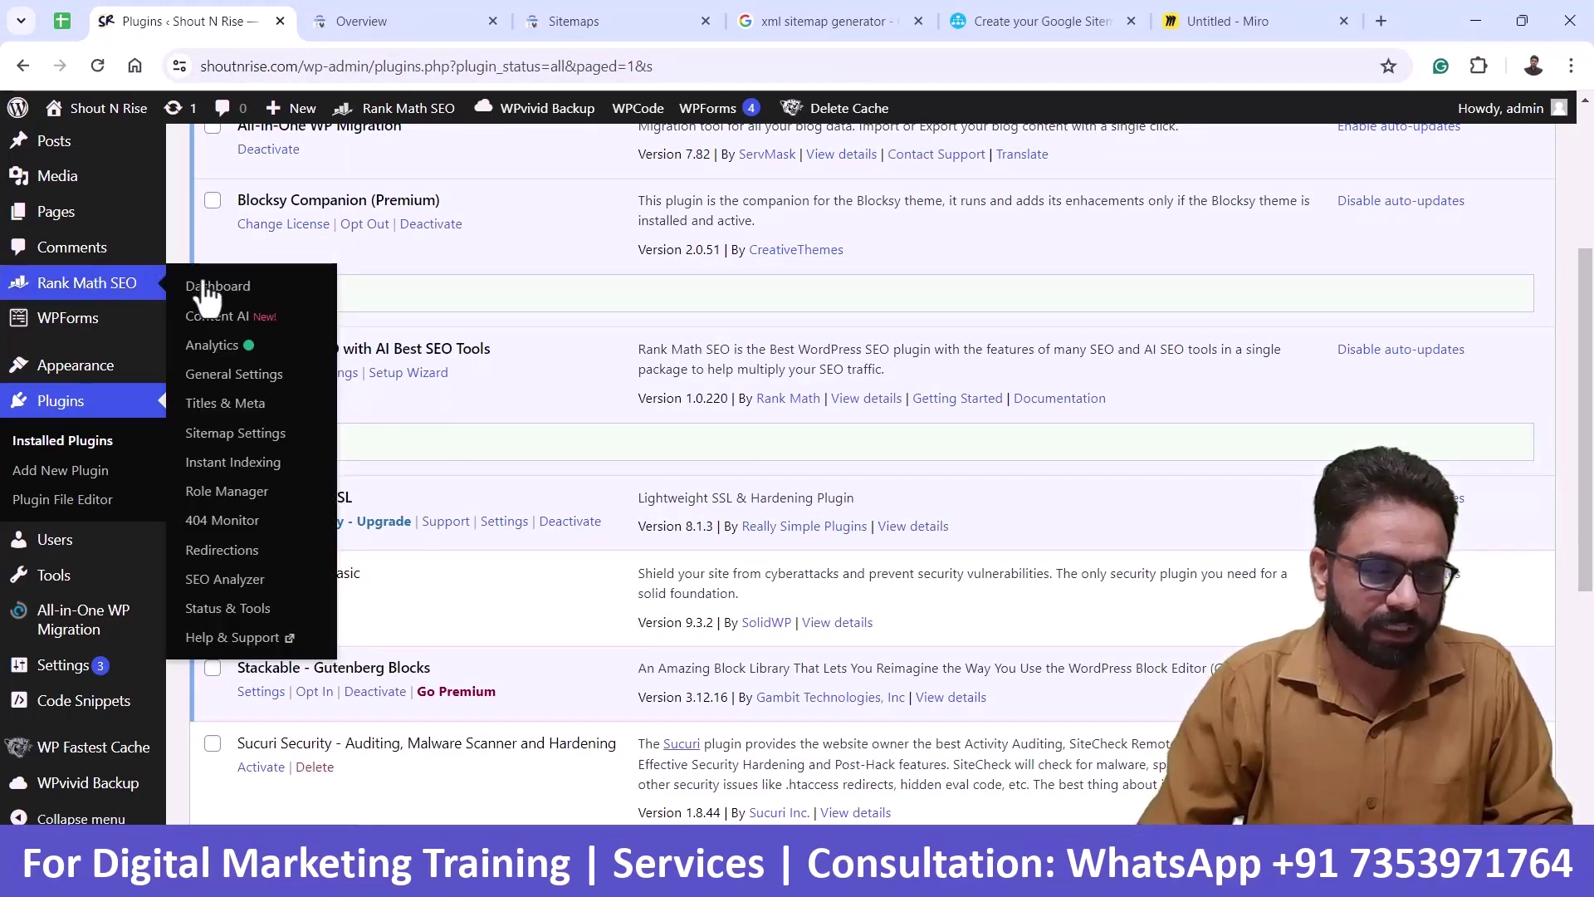
click(223, 437)
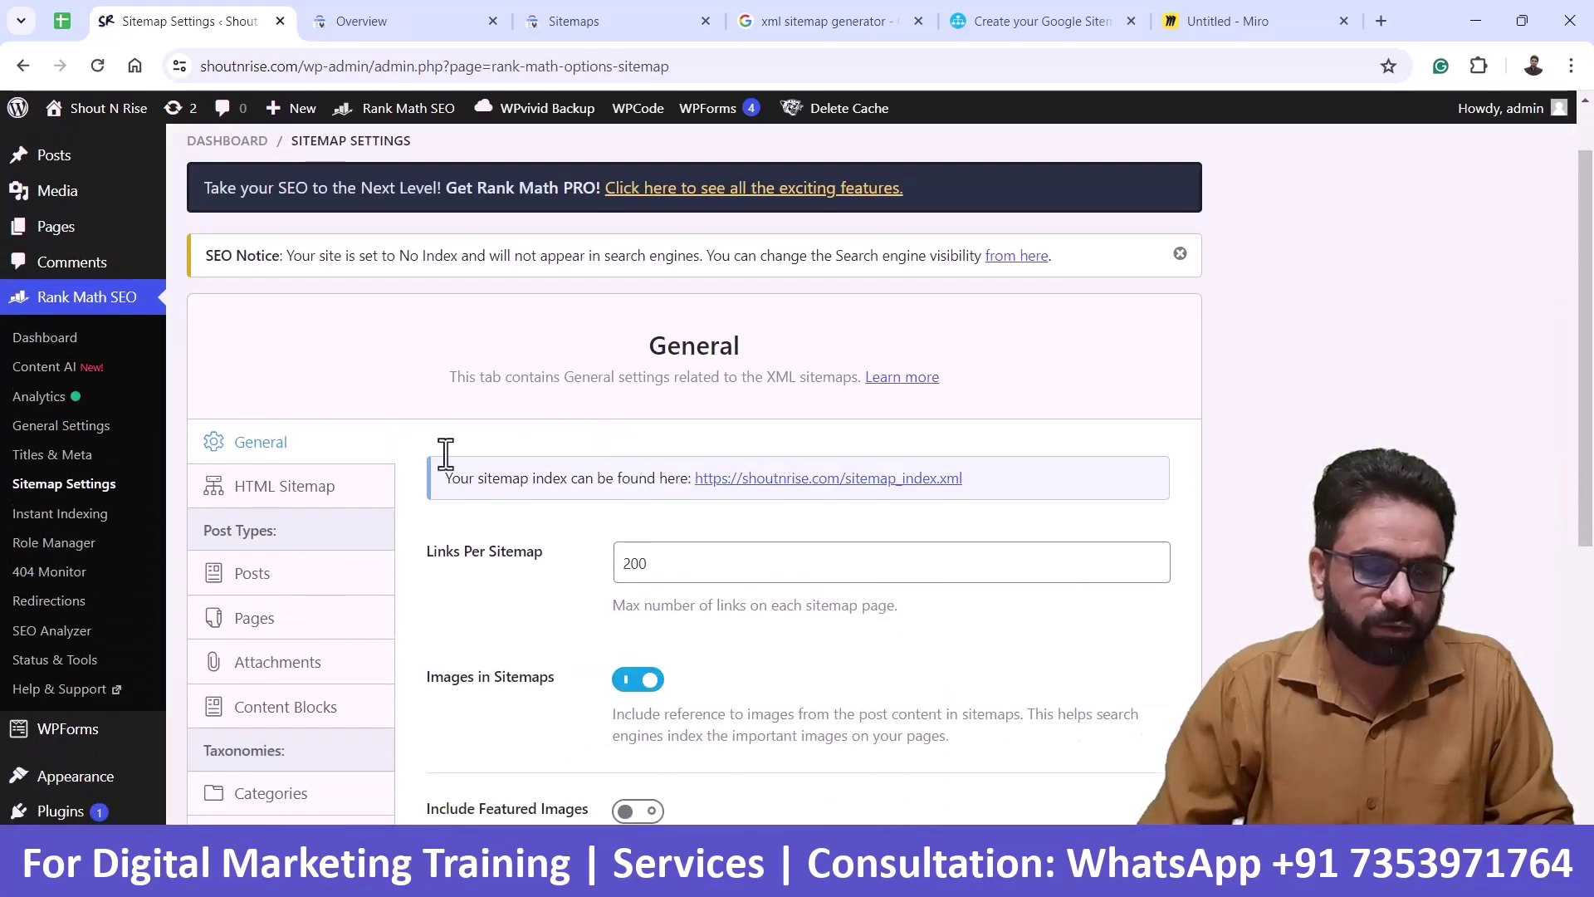
scroll(665, 482, down, 3)
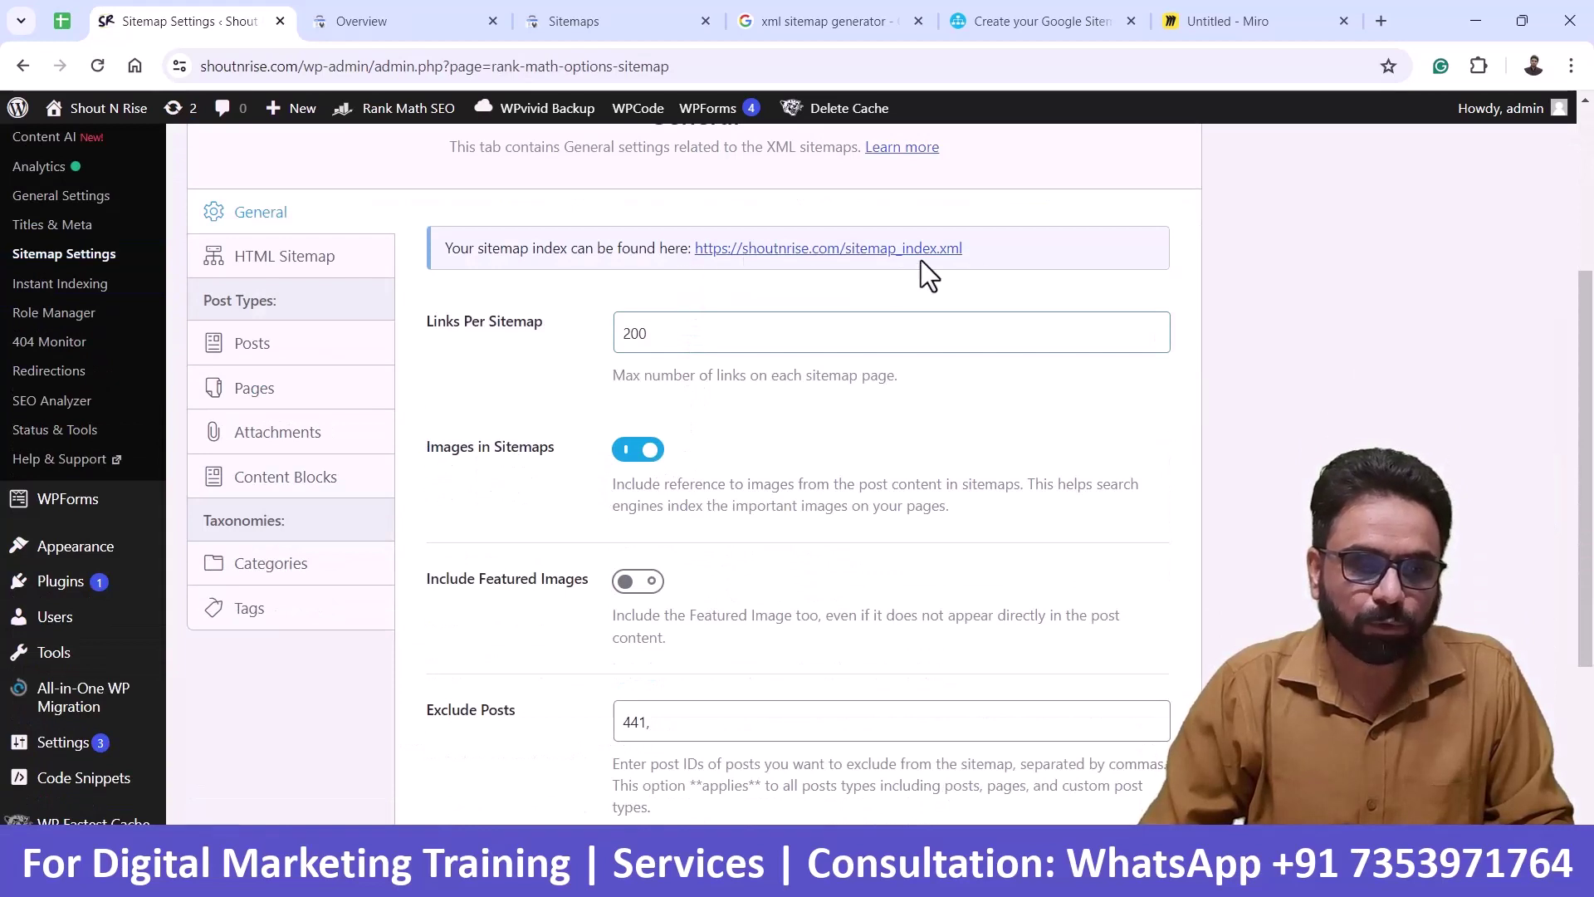
drag(994, 252, 701, 261)
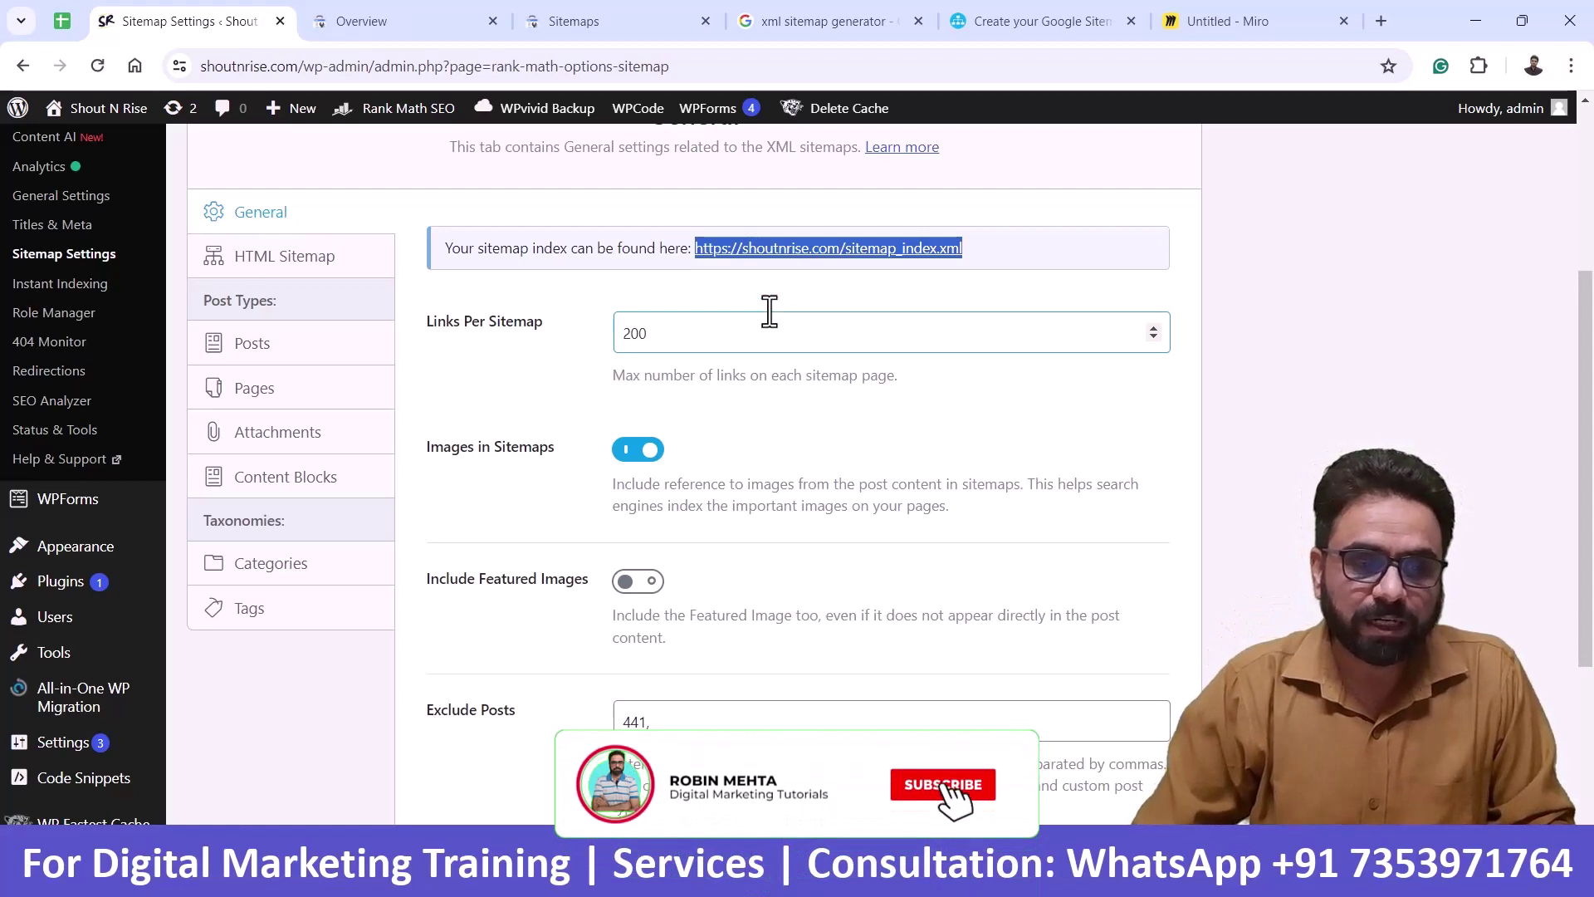
click(766, 286)
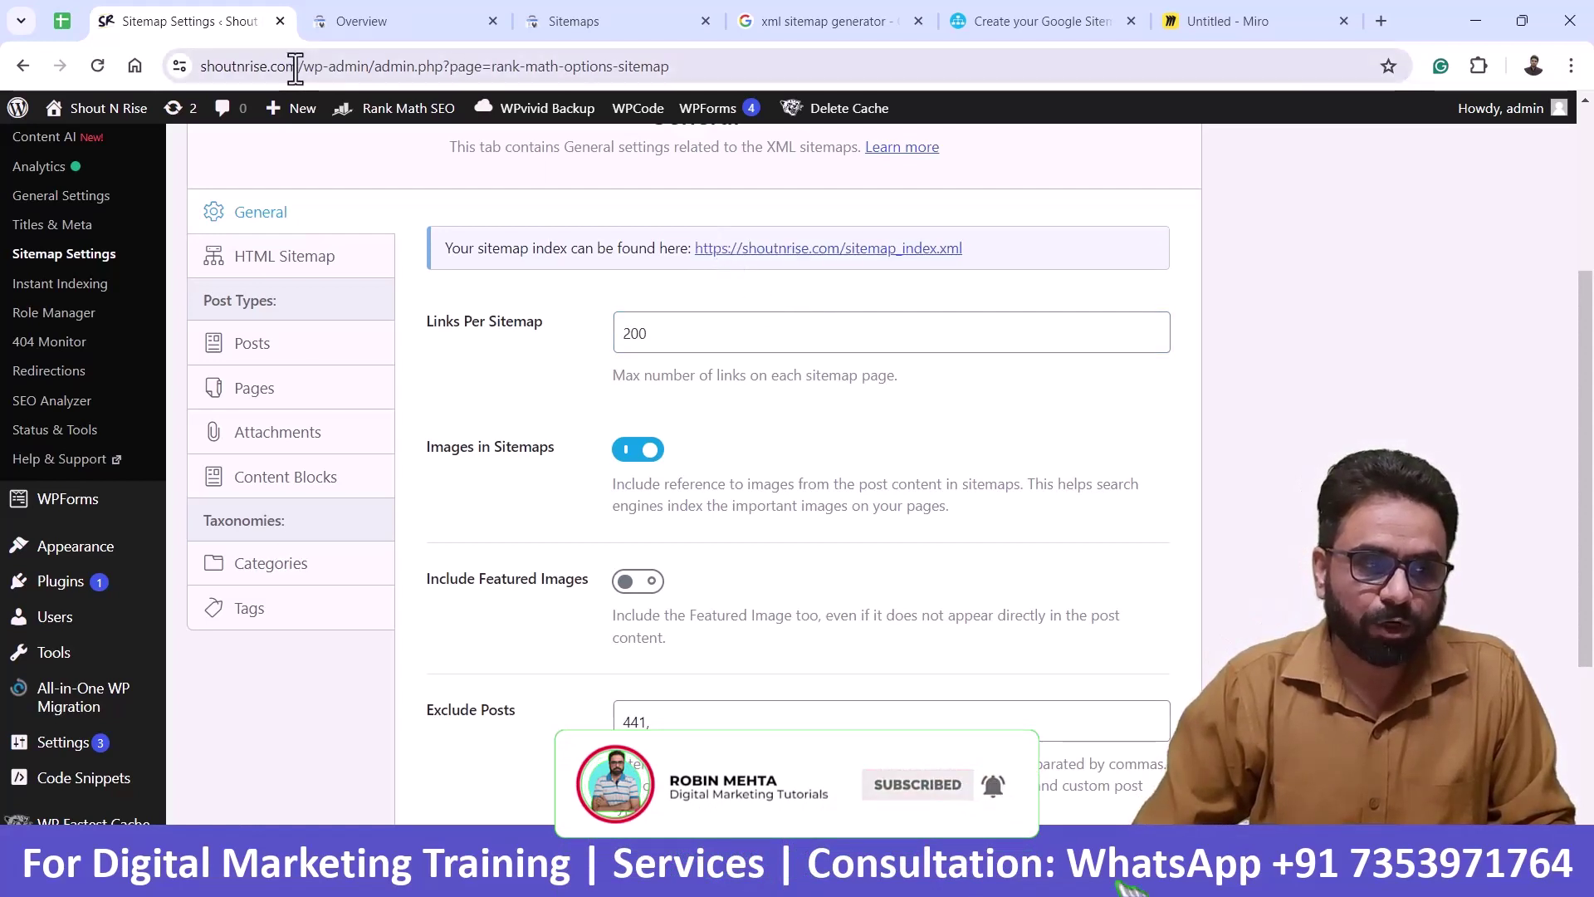
drag(300, 66, 129, 58)
key(ctrl+c)
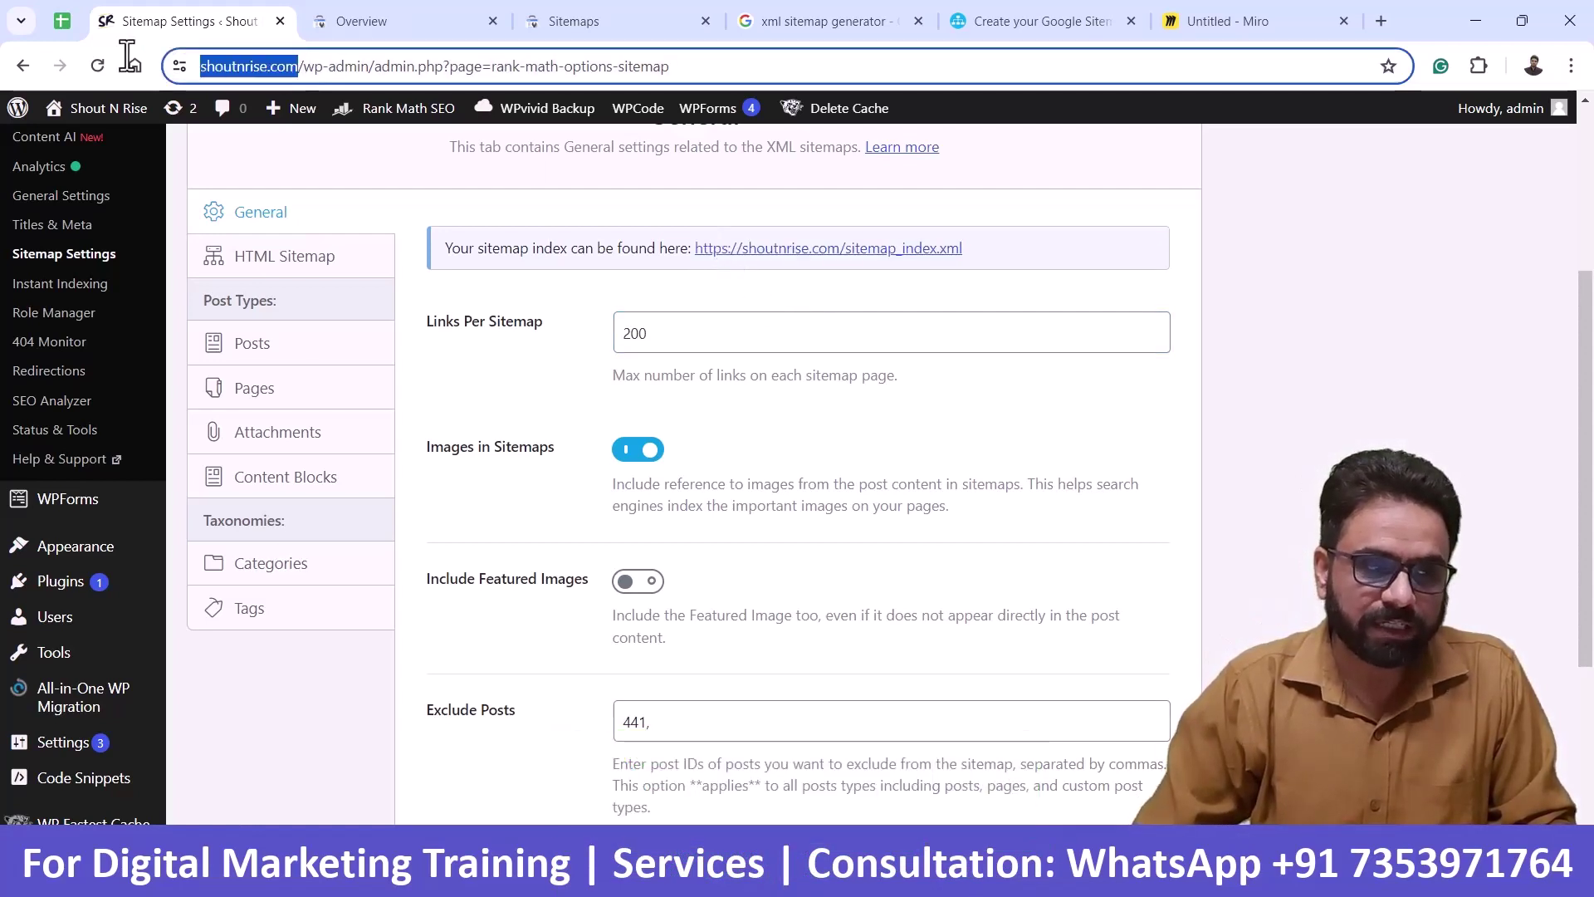
click(845, 8)
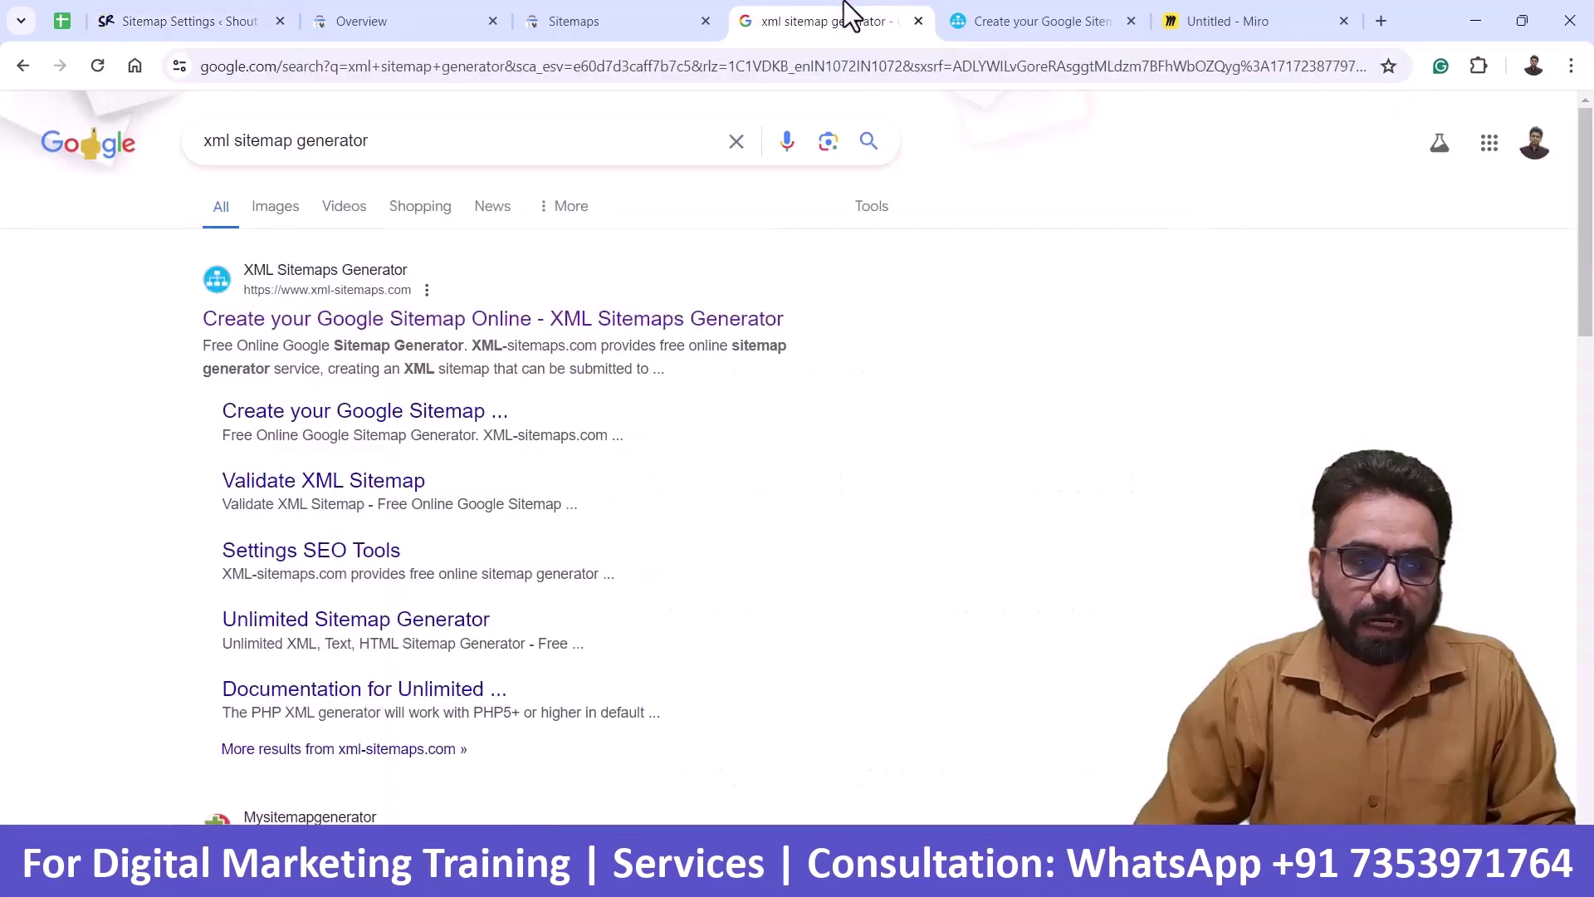
double_click(414, 142)
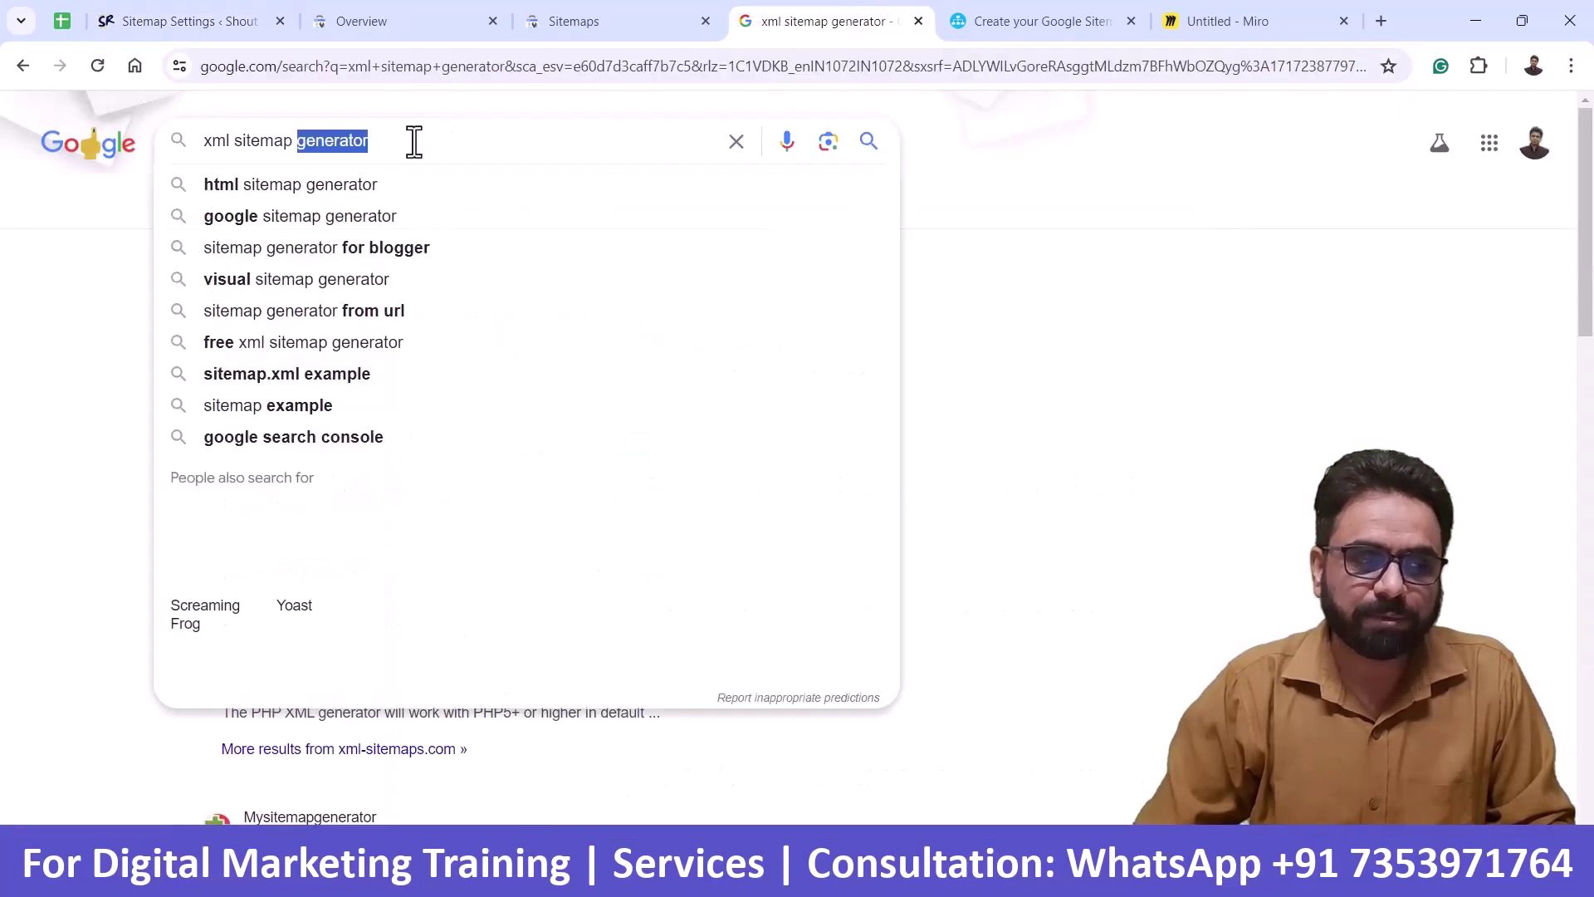
triple_click(414, 142)
click(1143, 242)
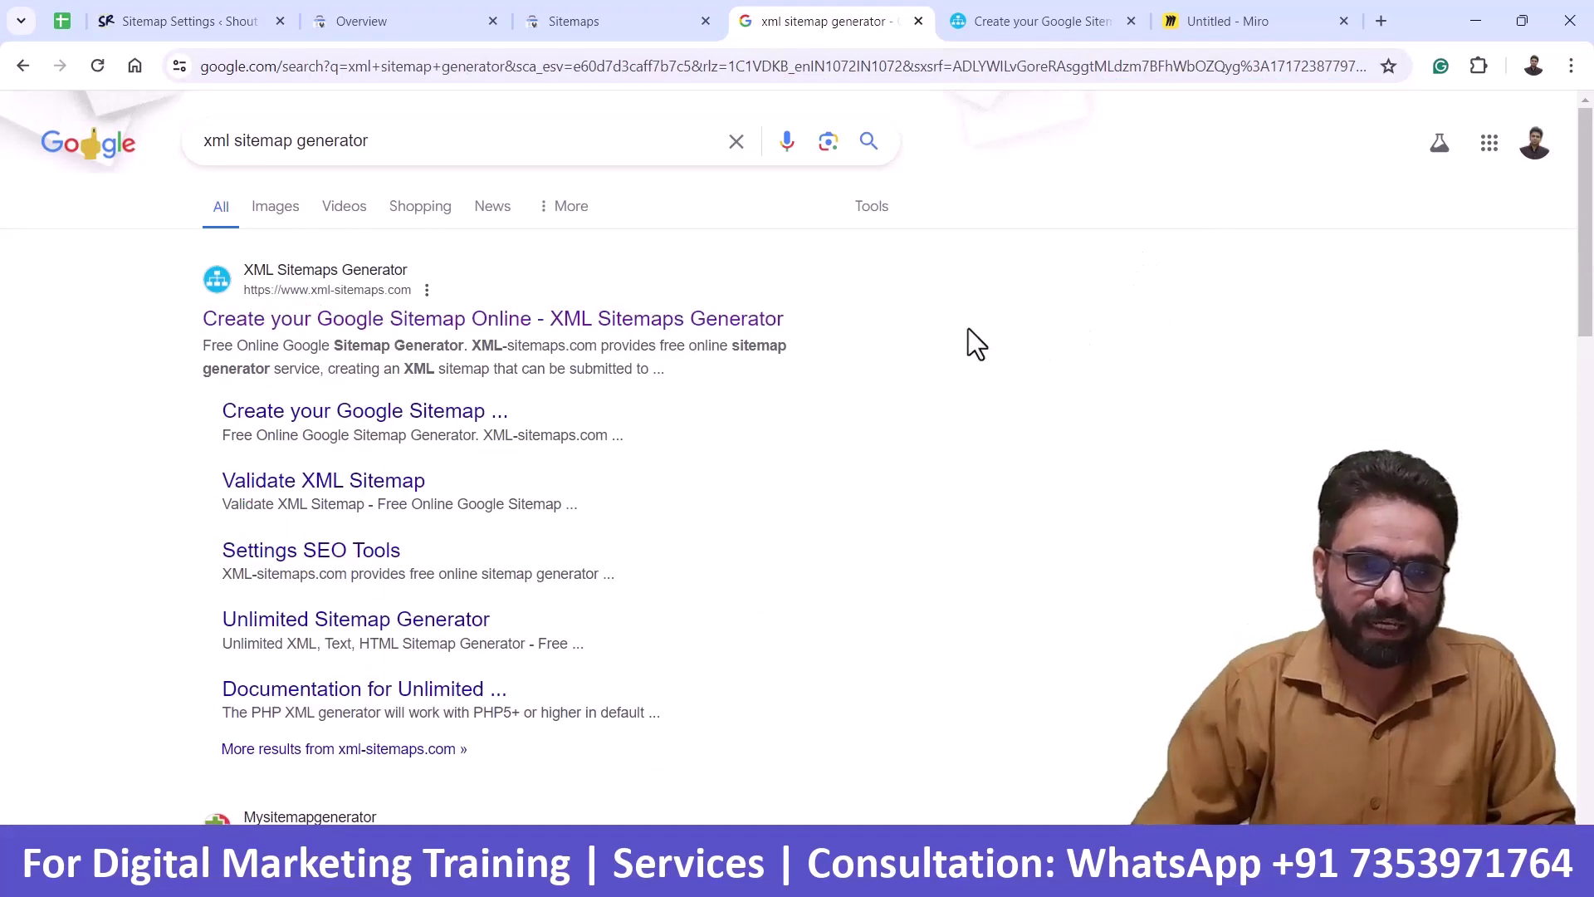
click(1034, 32)
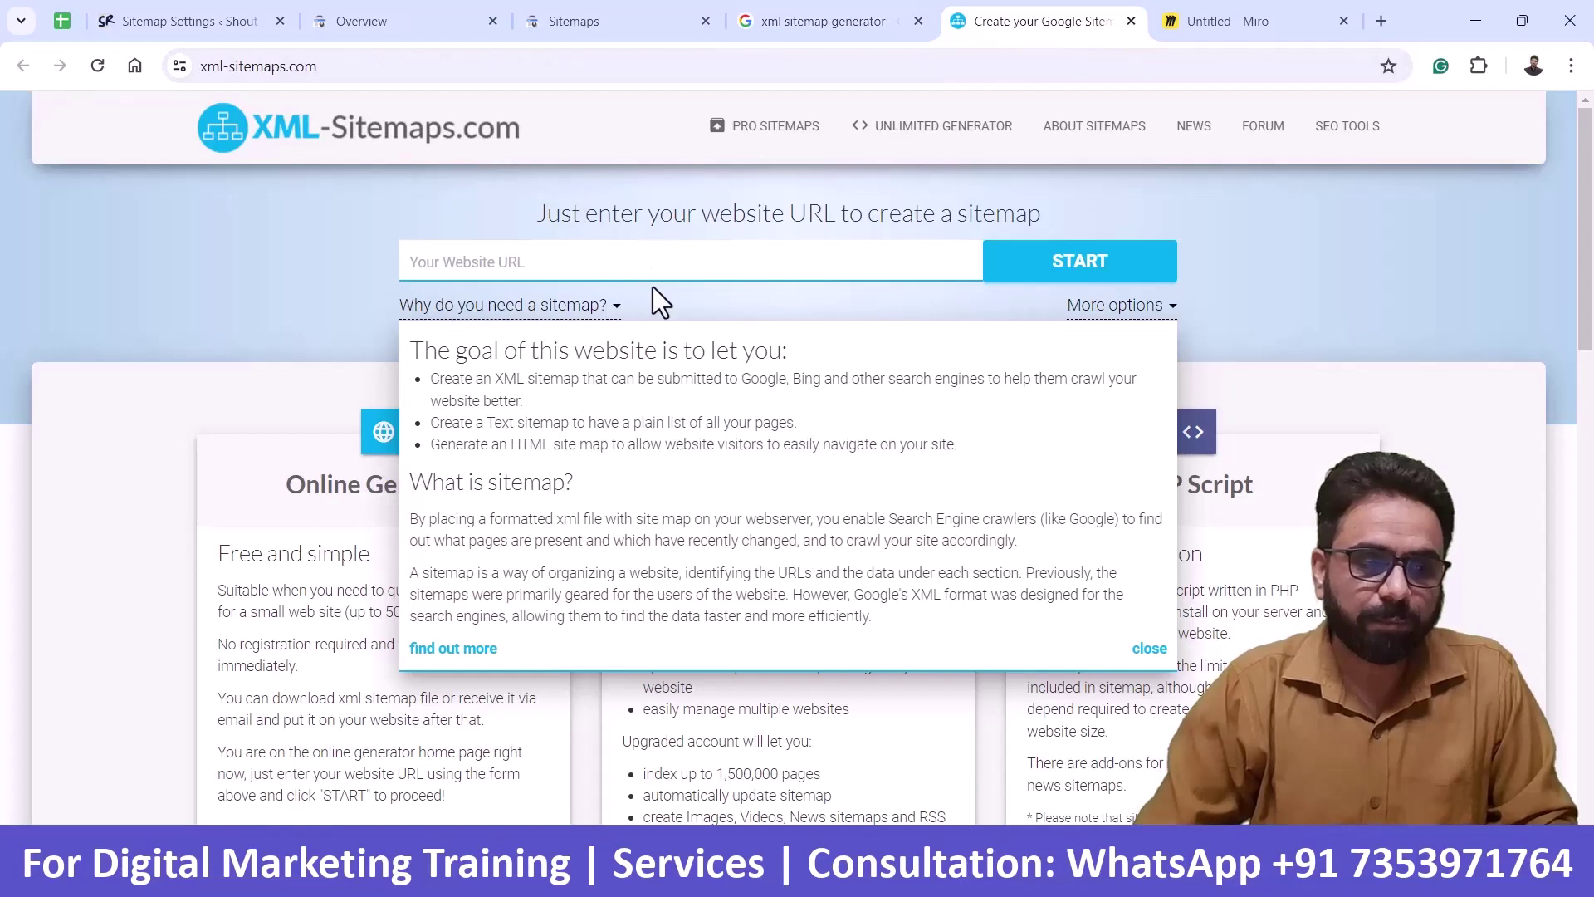
key(ctrl+v)
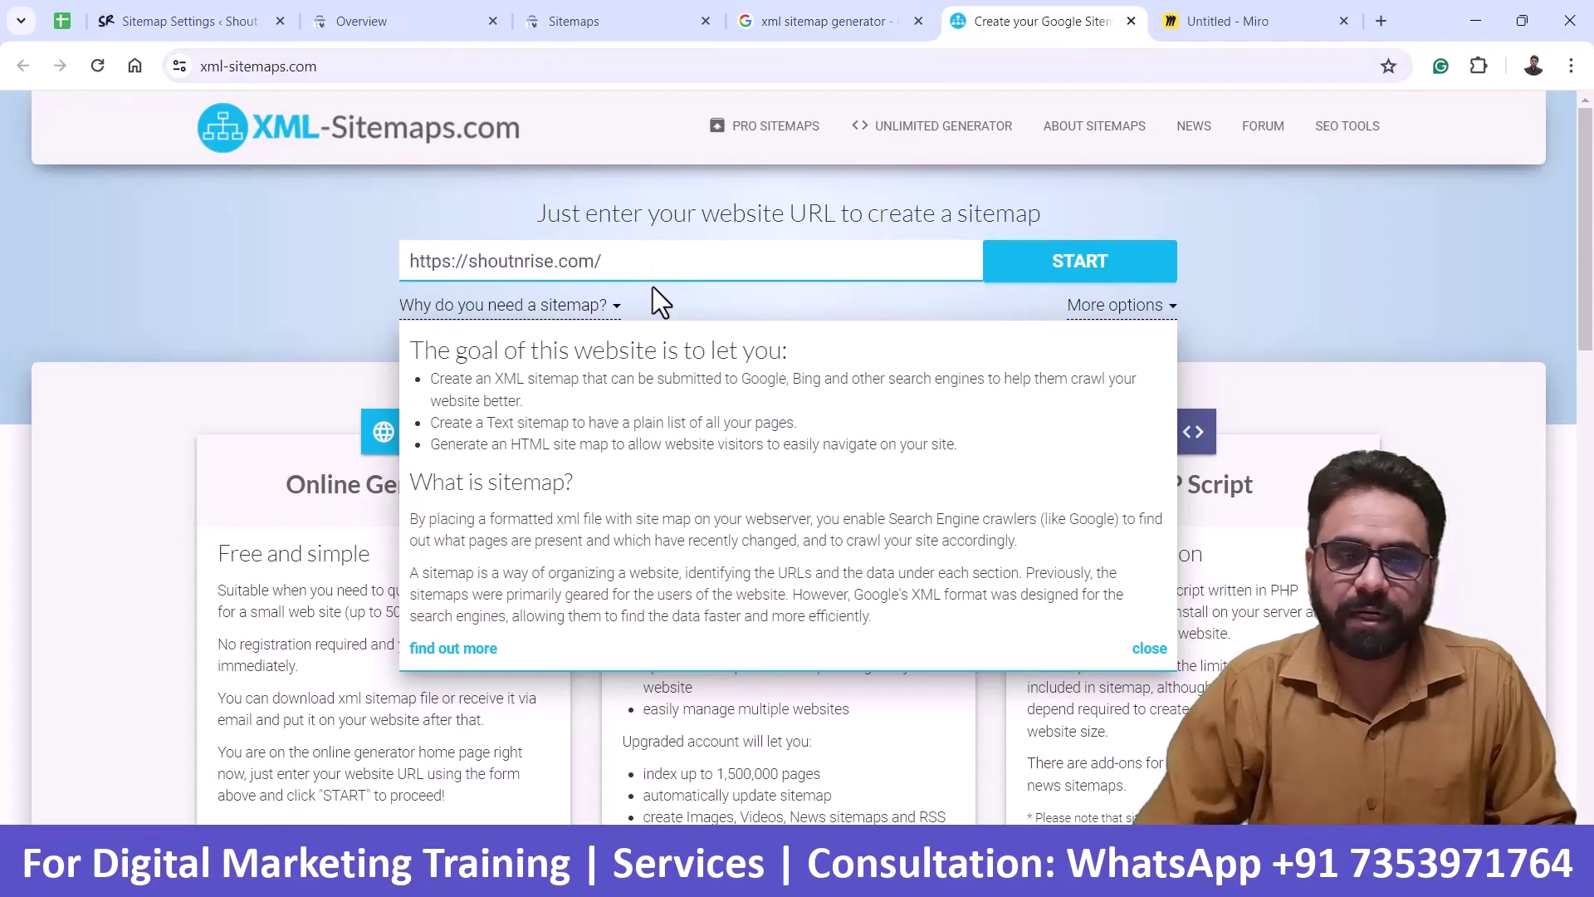
click(1034, 264)
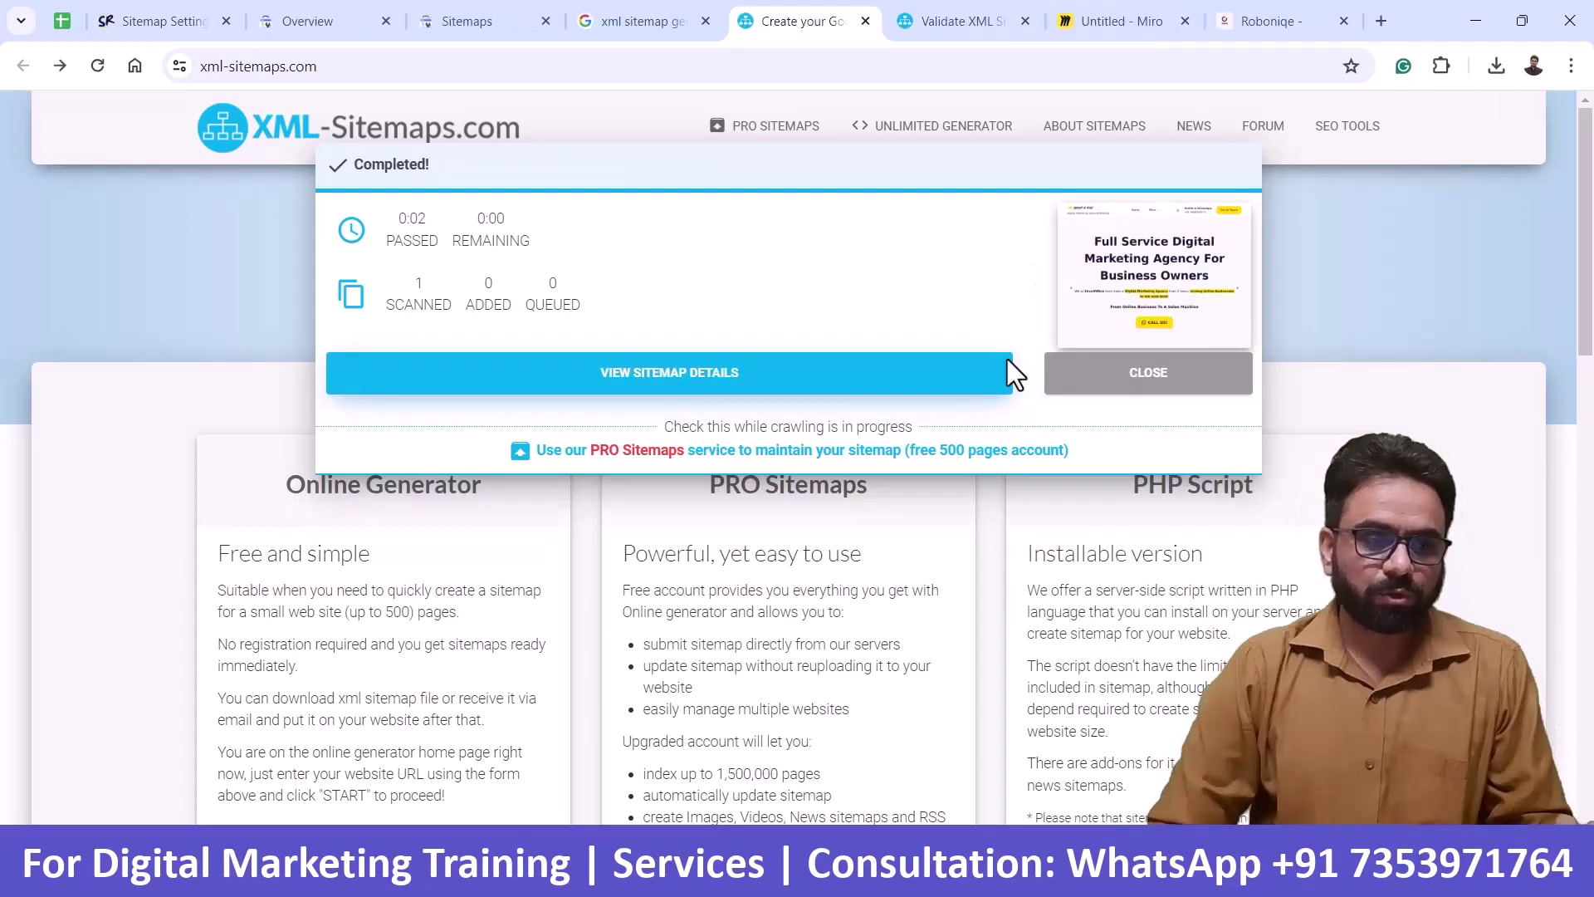
- Open the generated sitemap's details and read the instructions for downloading it and uploading it to the domain root folder
click(895, 382)
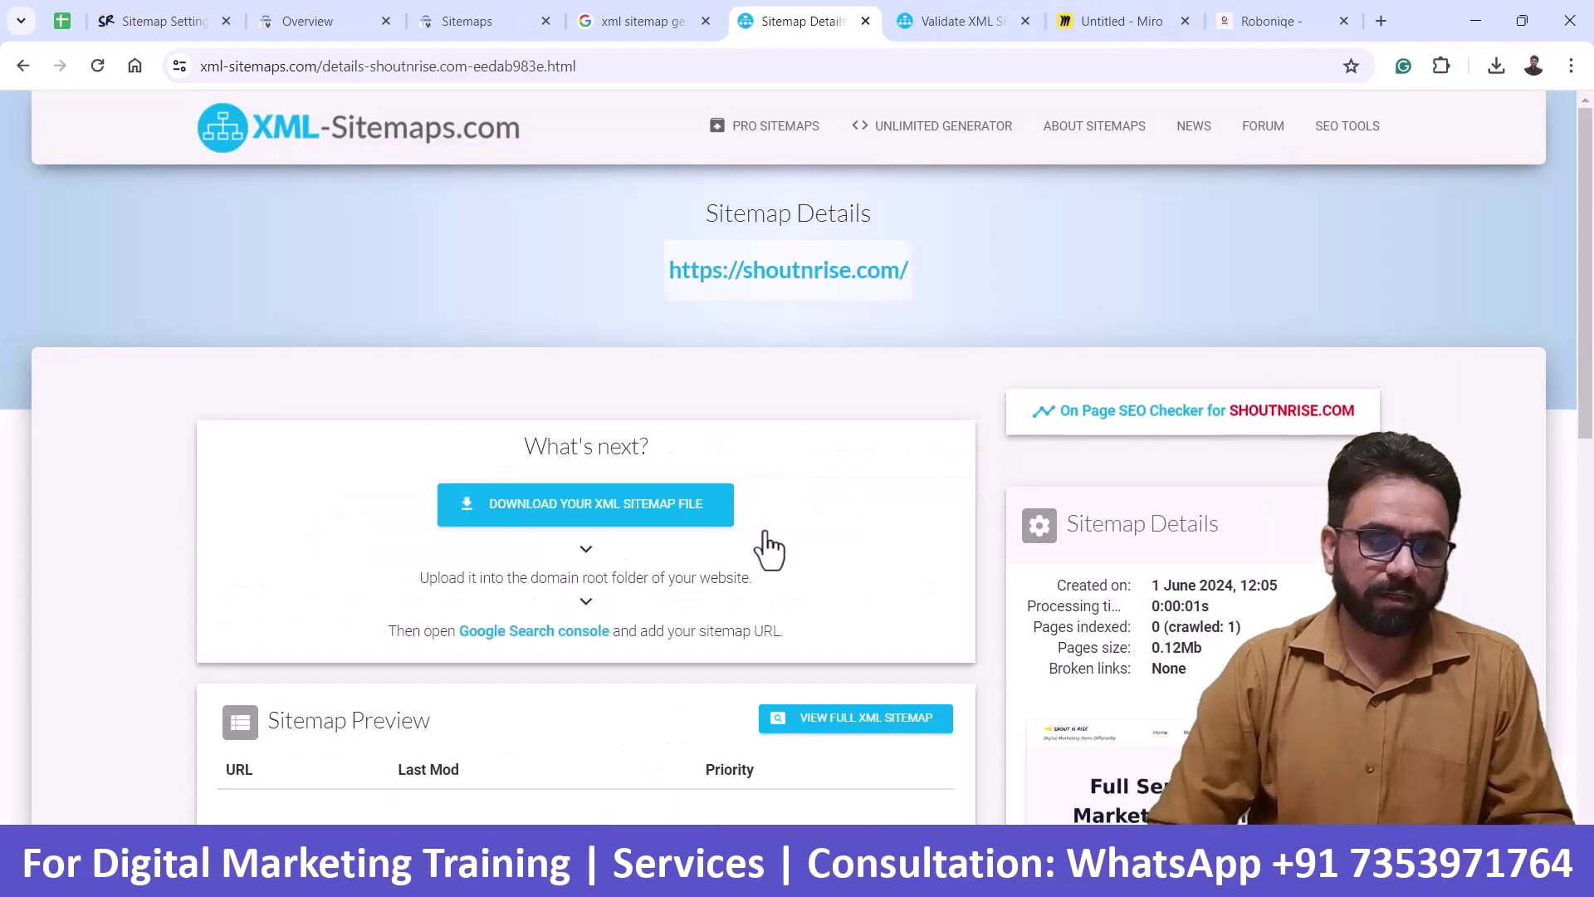
scroll(765, 530, down, 1)
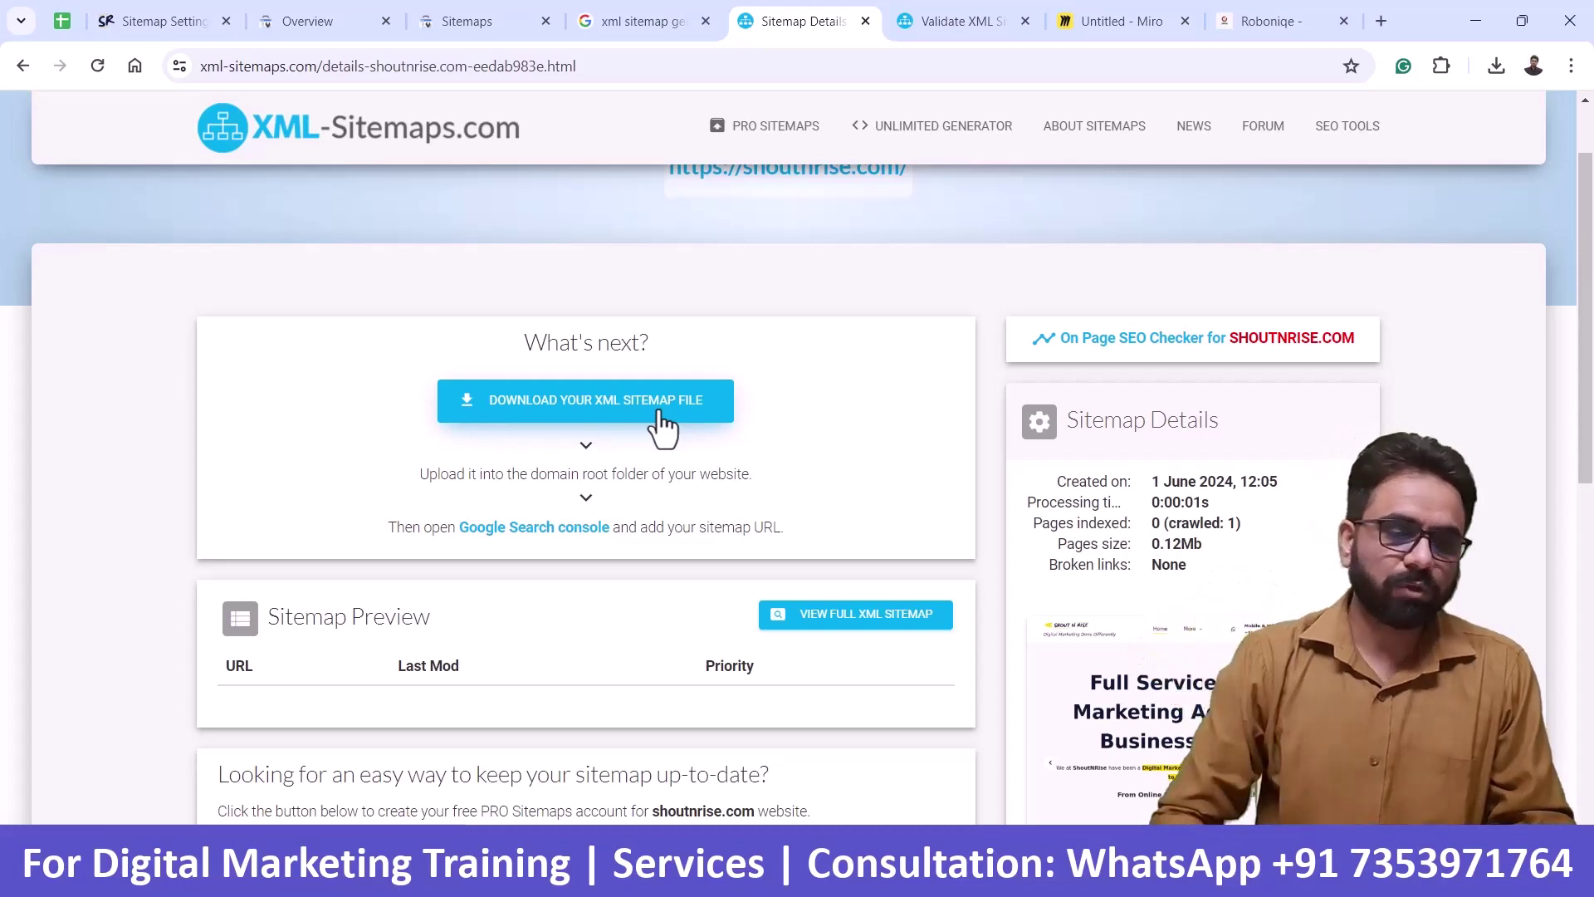
drag(522, 469, 756, 476)
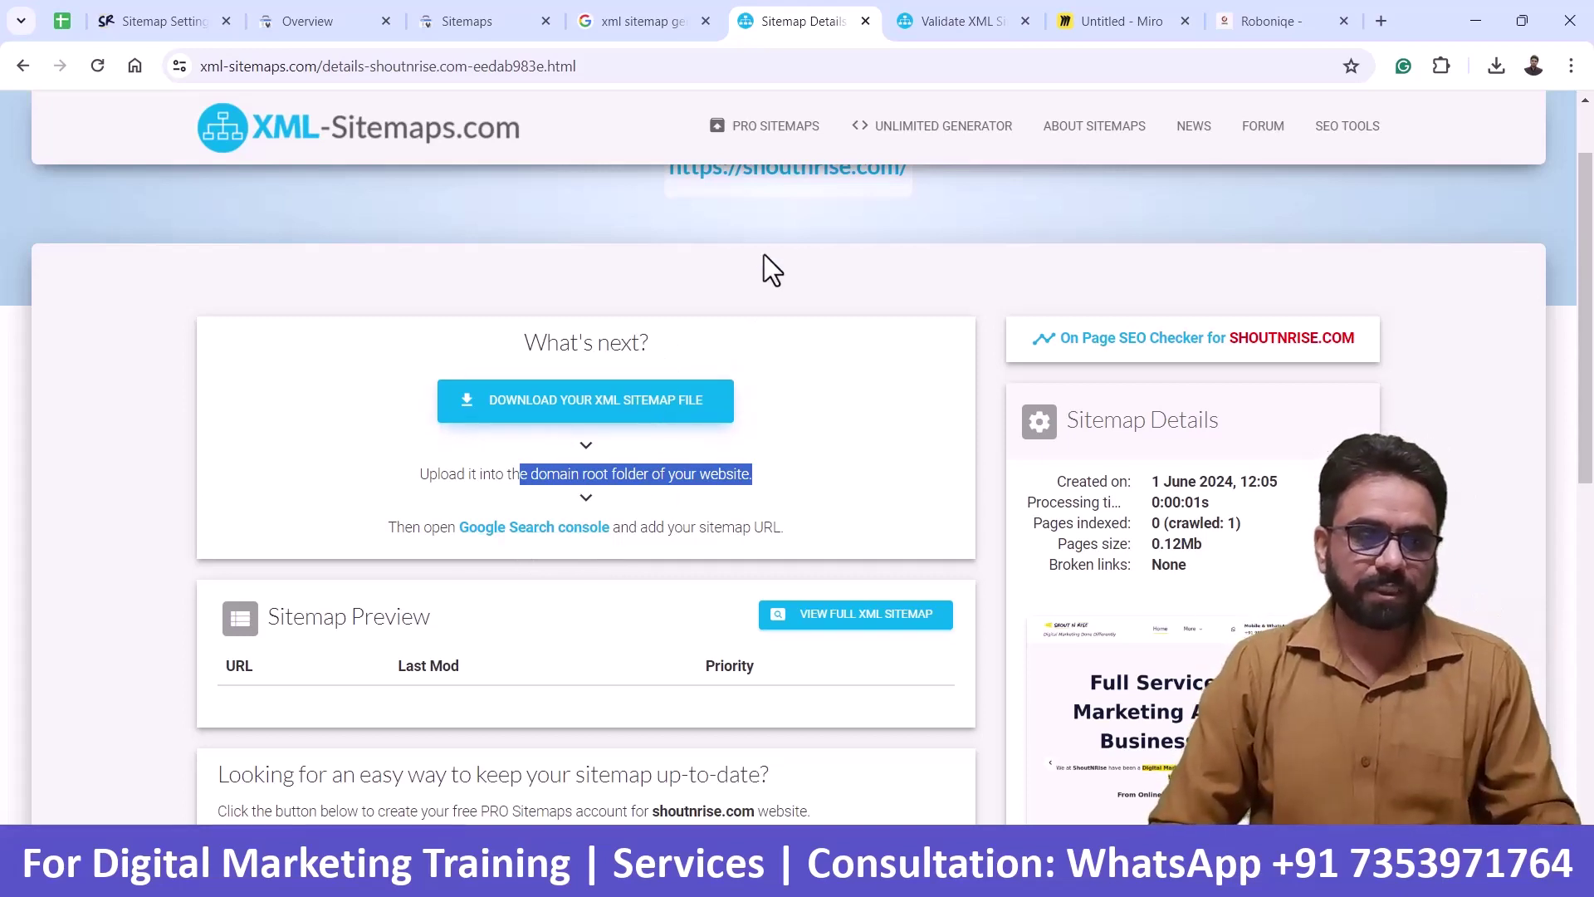
click(170, 12)
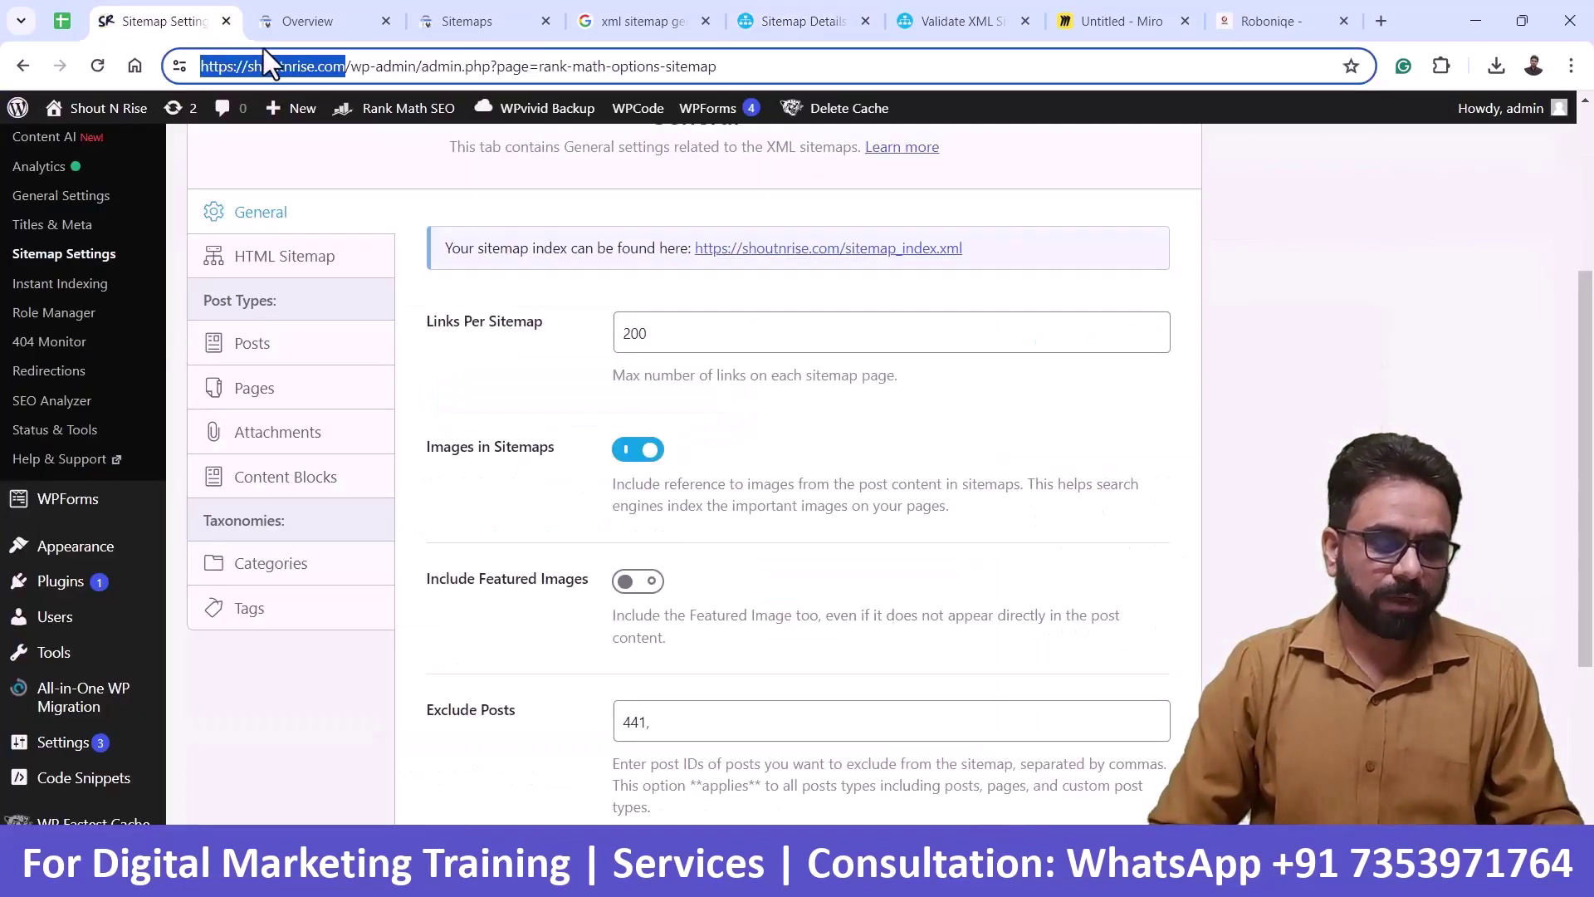
click(963, 18)
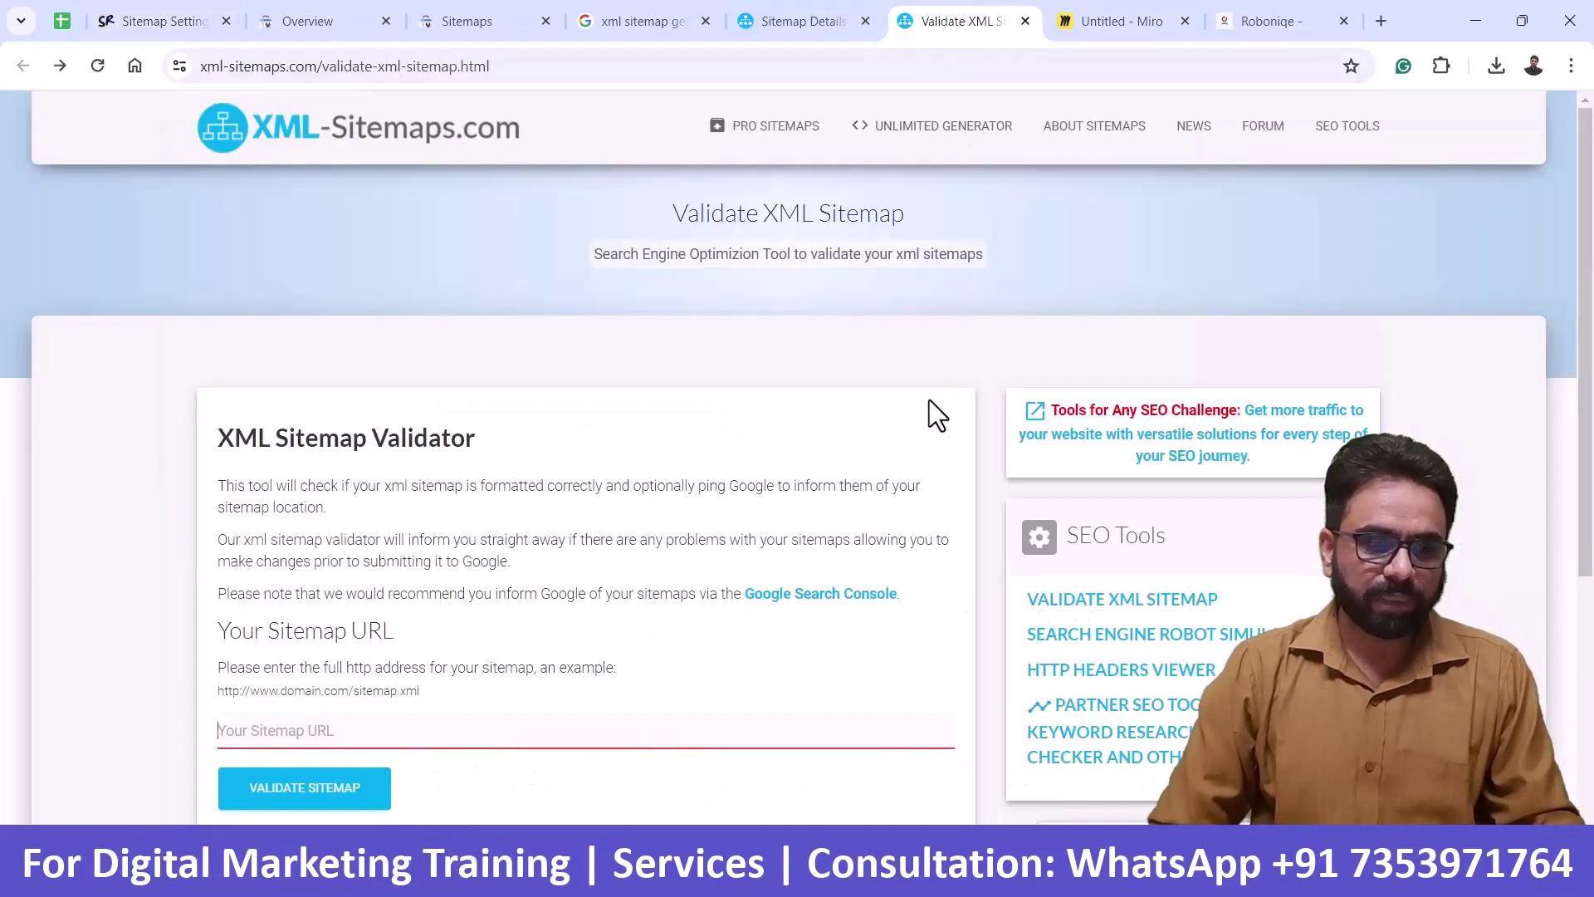
key(ctrl+v)
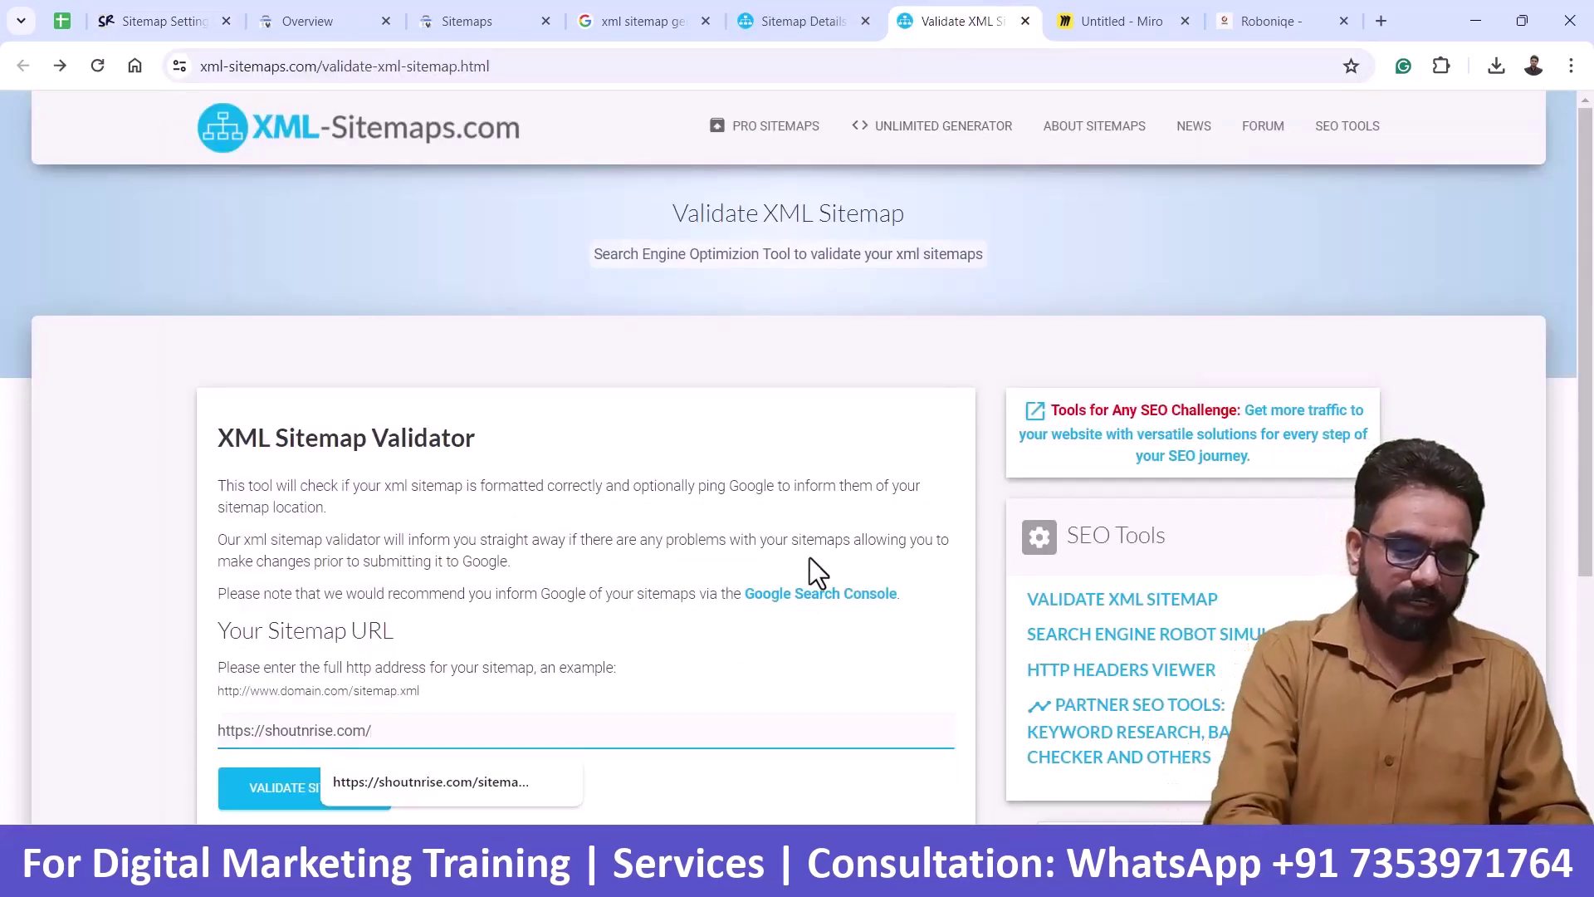
text(sitemap)
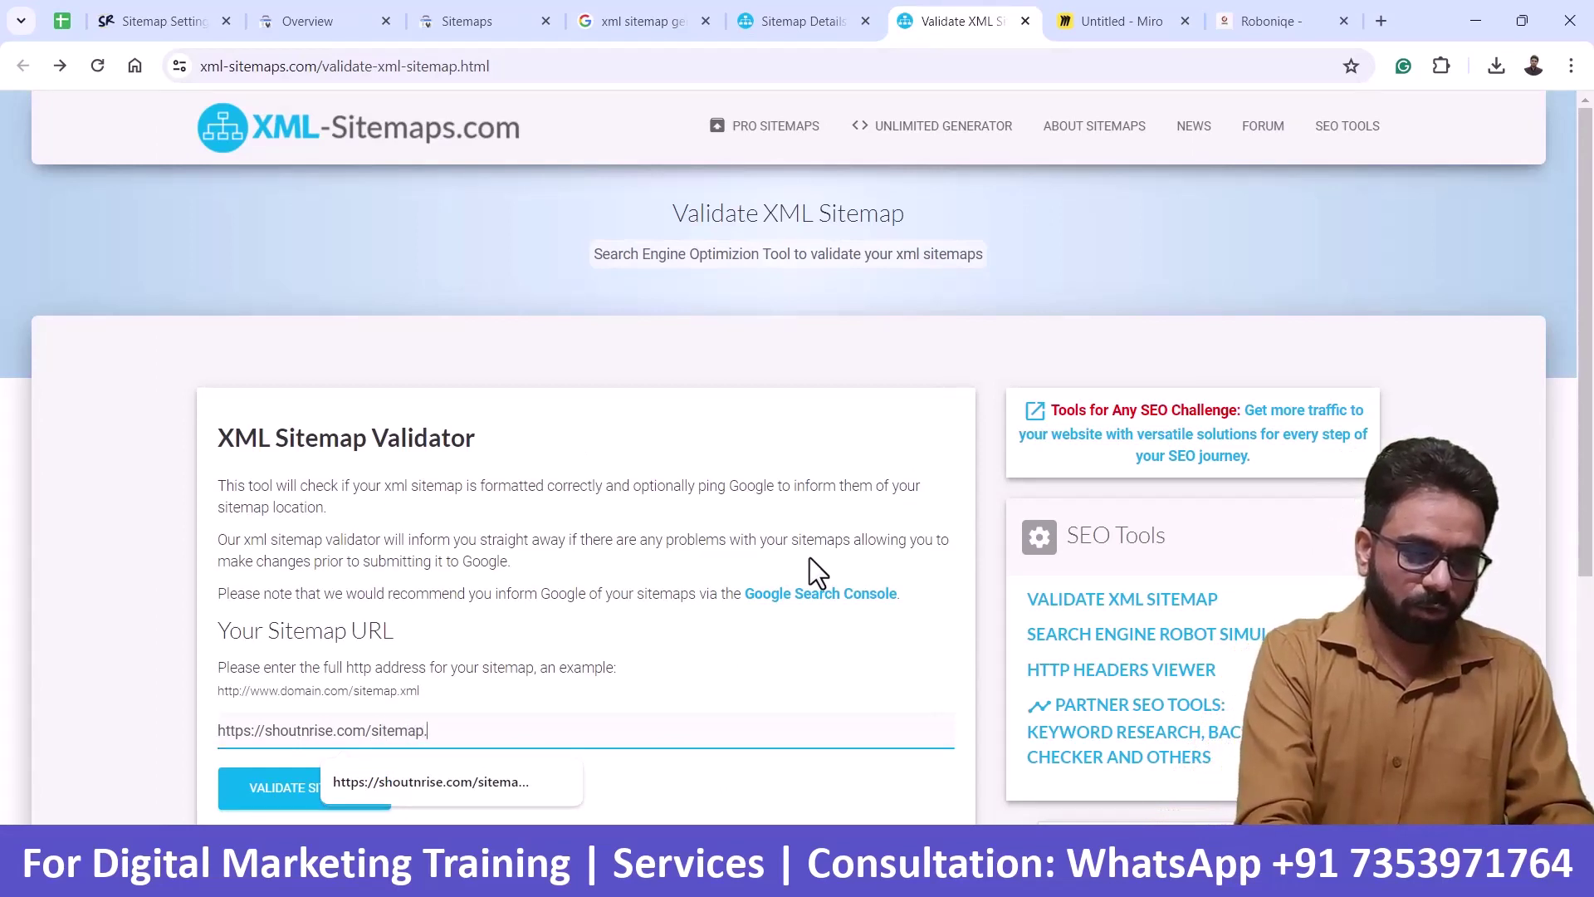
text(.xml)
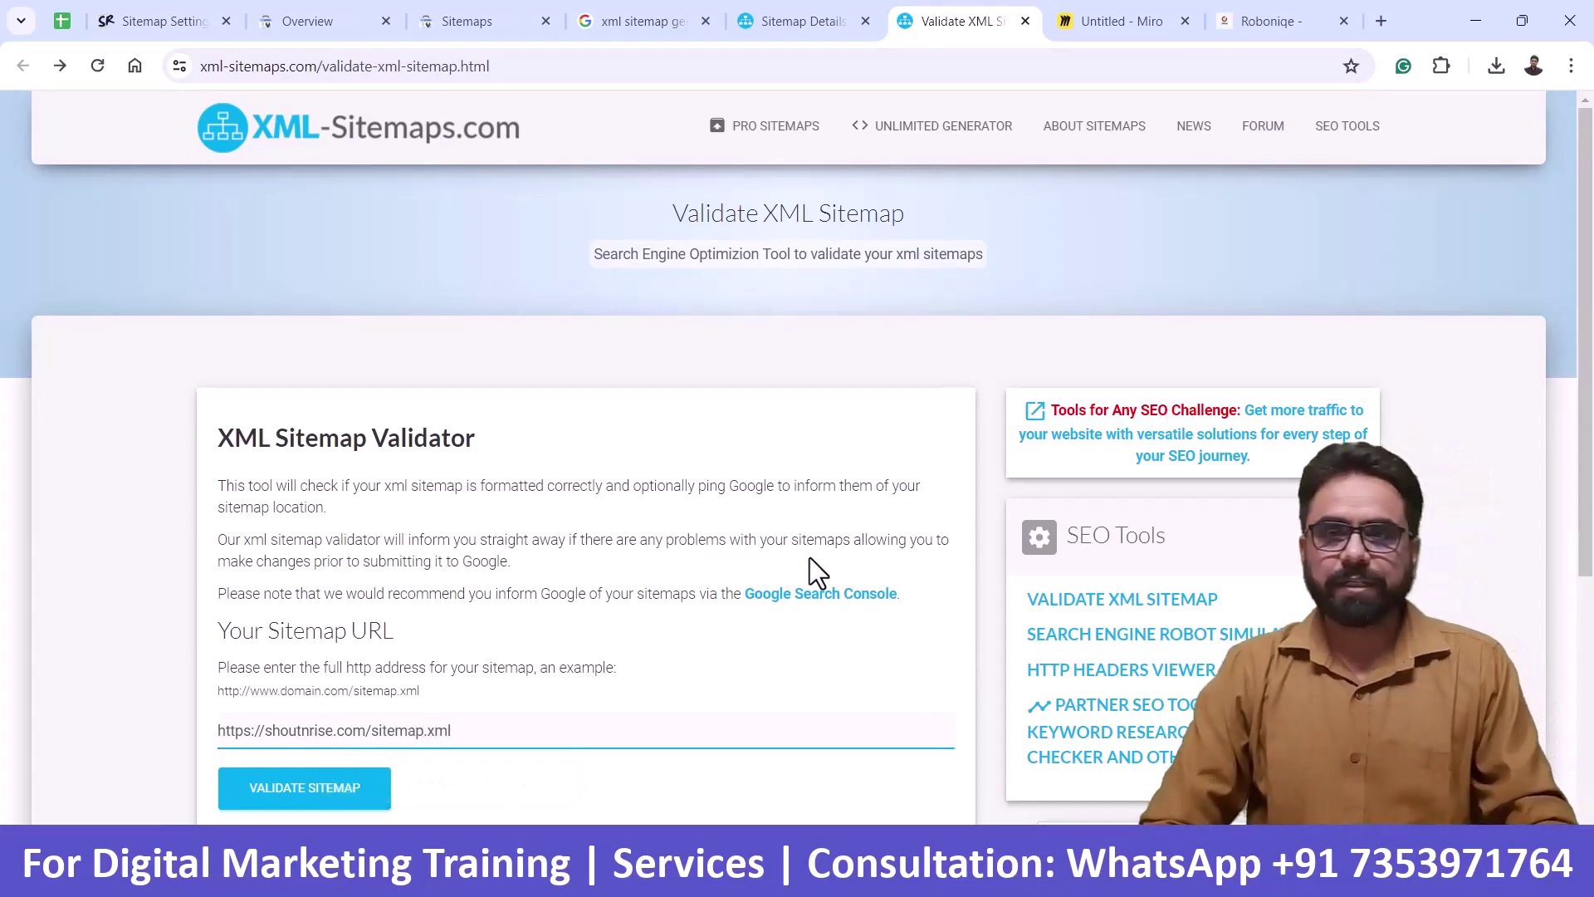
- Check the sitemap index URL in the Rank Math settings, and validate the sitemap entered in the XML Sitemap Validator
click(178, 17)
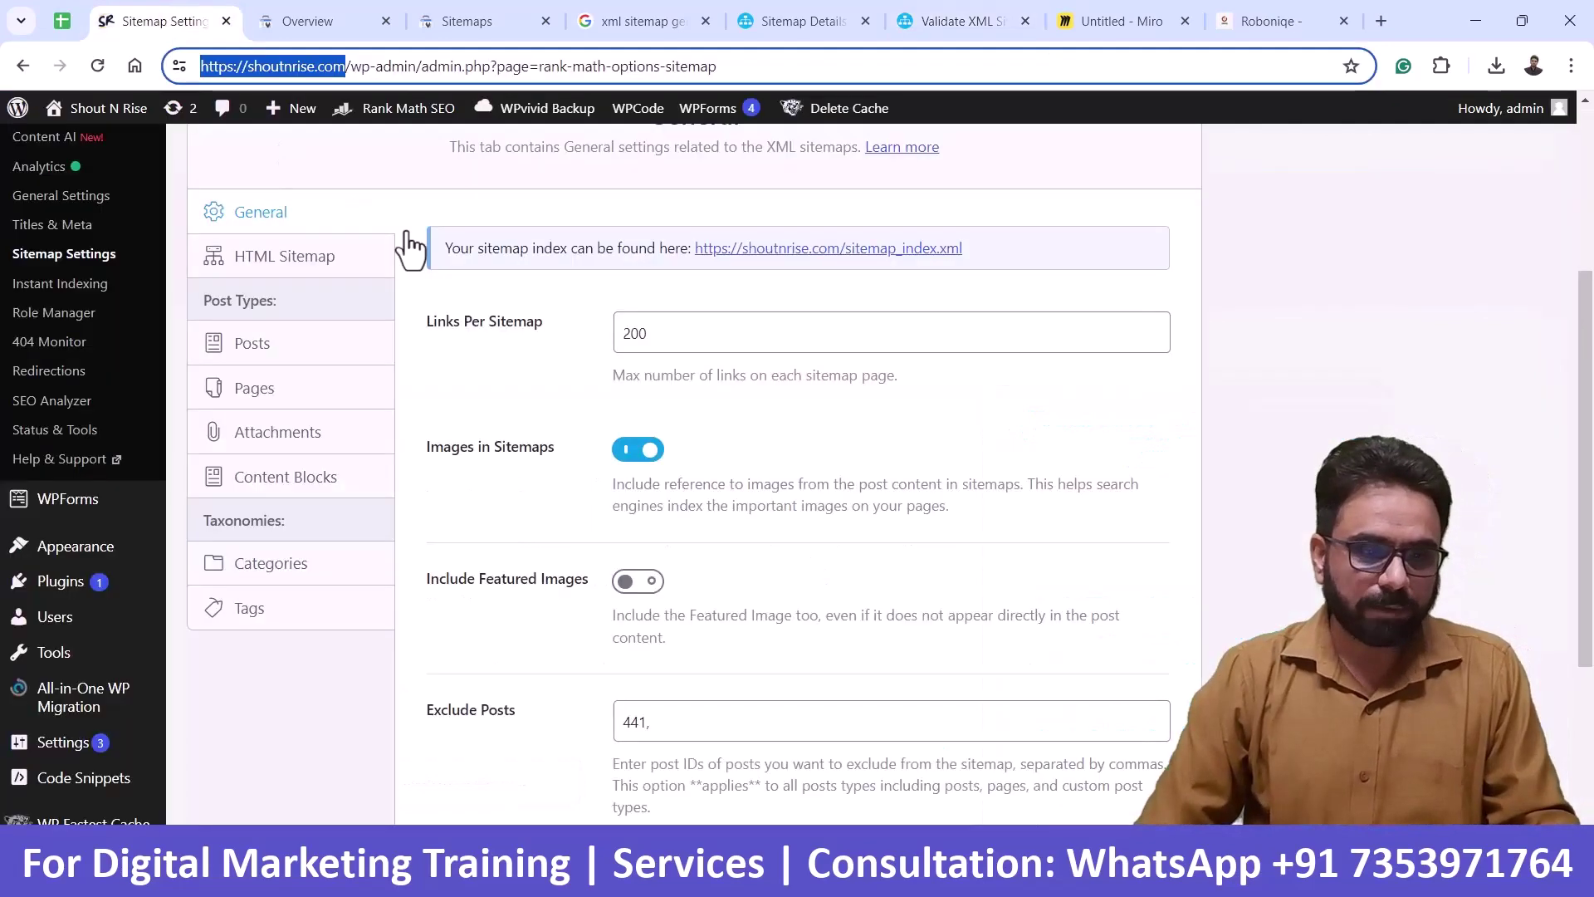
scroll(764, 339, up, 2)
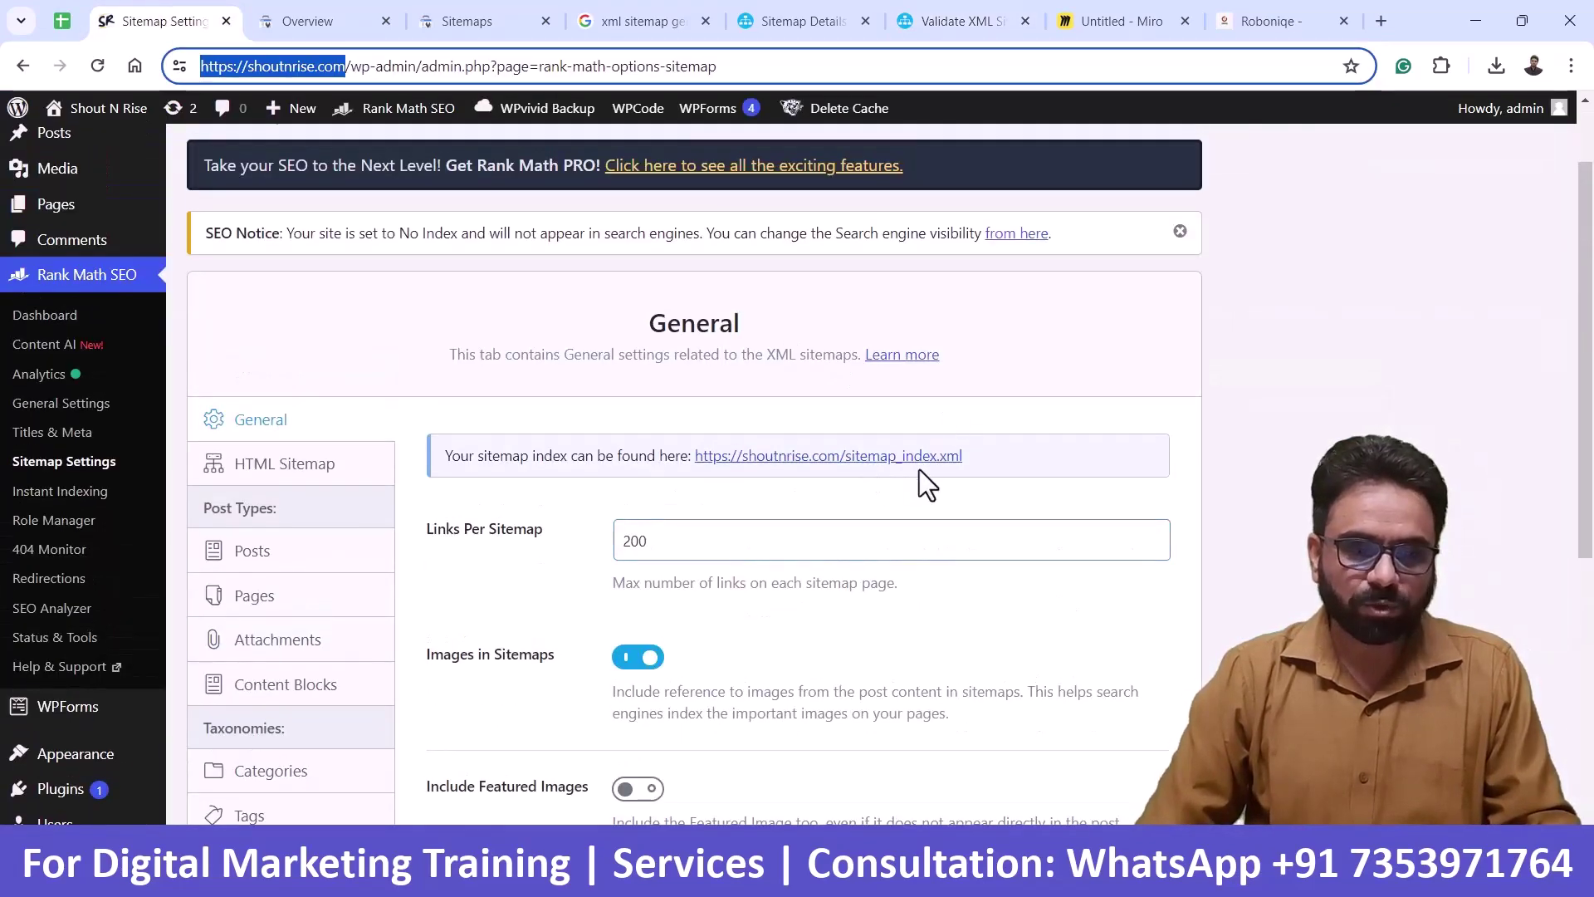
click(819, 8)
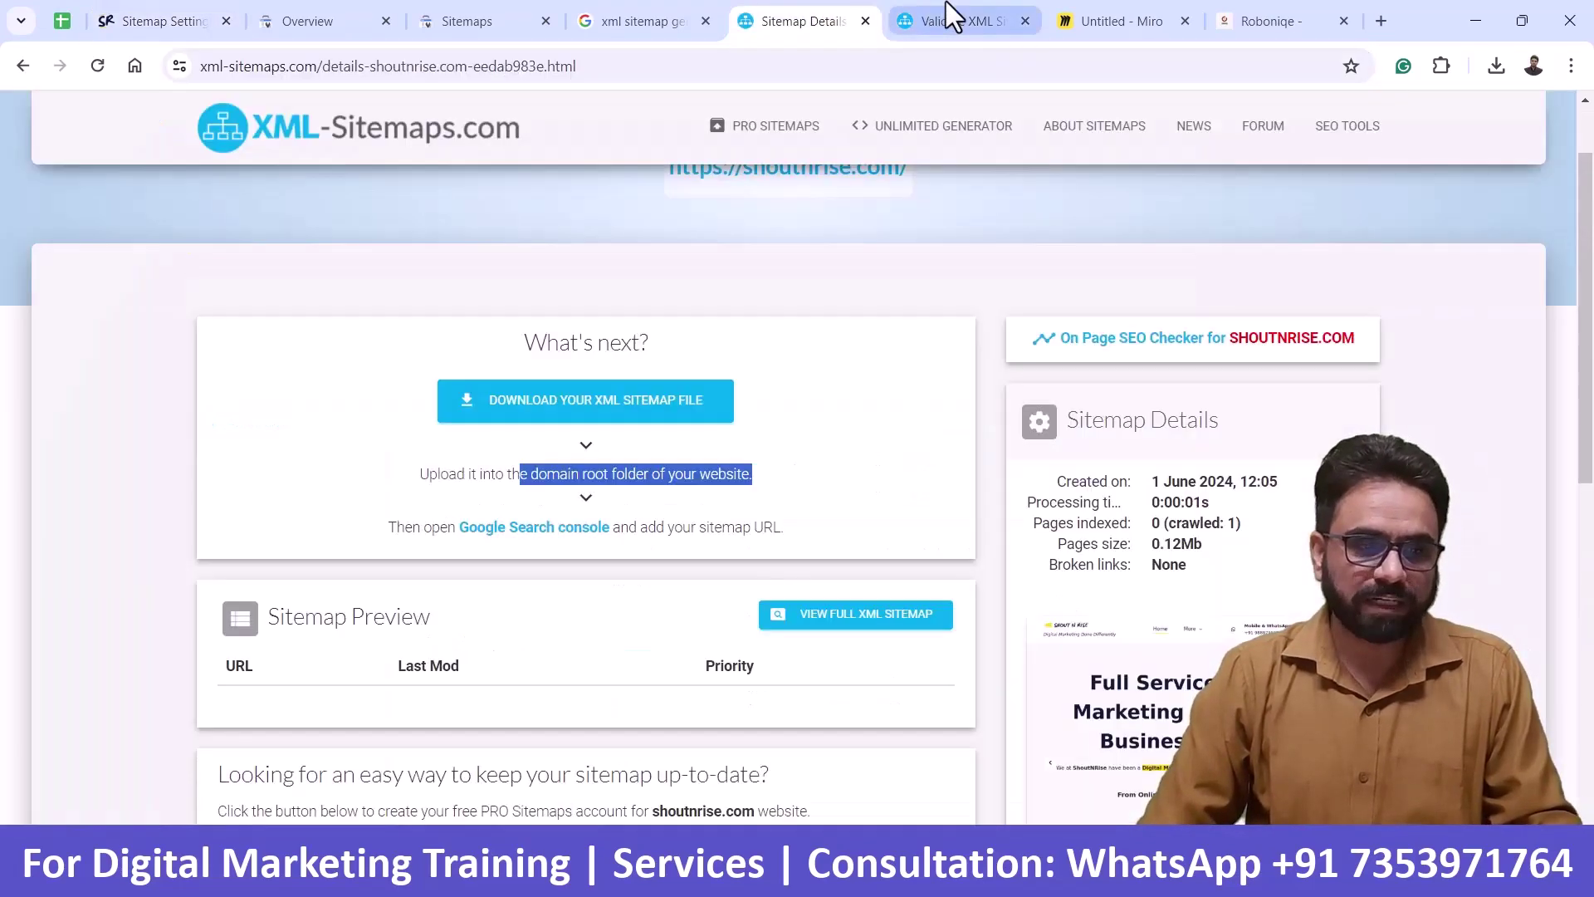
click(945, 8)
scroll(697, 581, down, 1)
scroll(704, 595, down, 2)
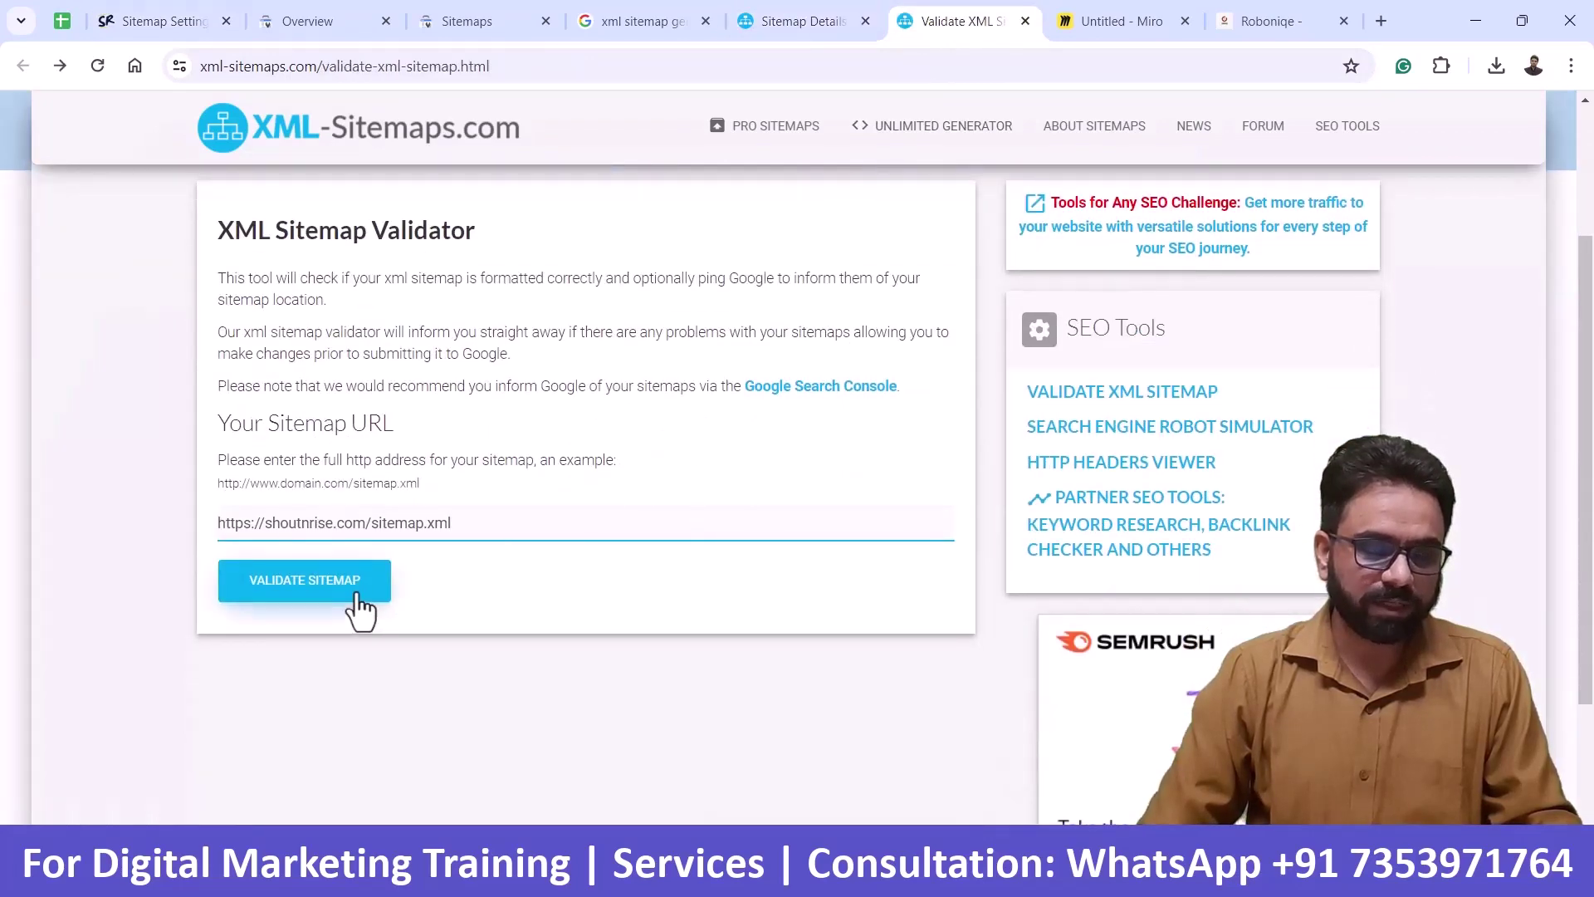
click(357, 592)
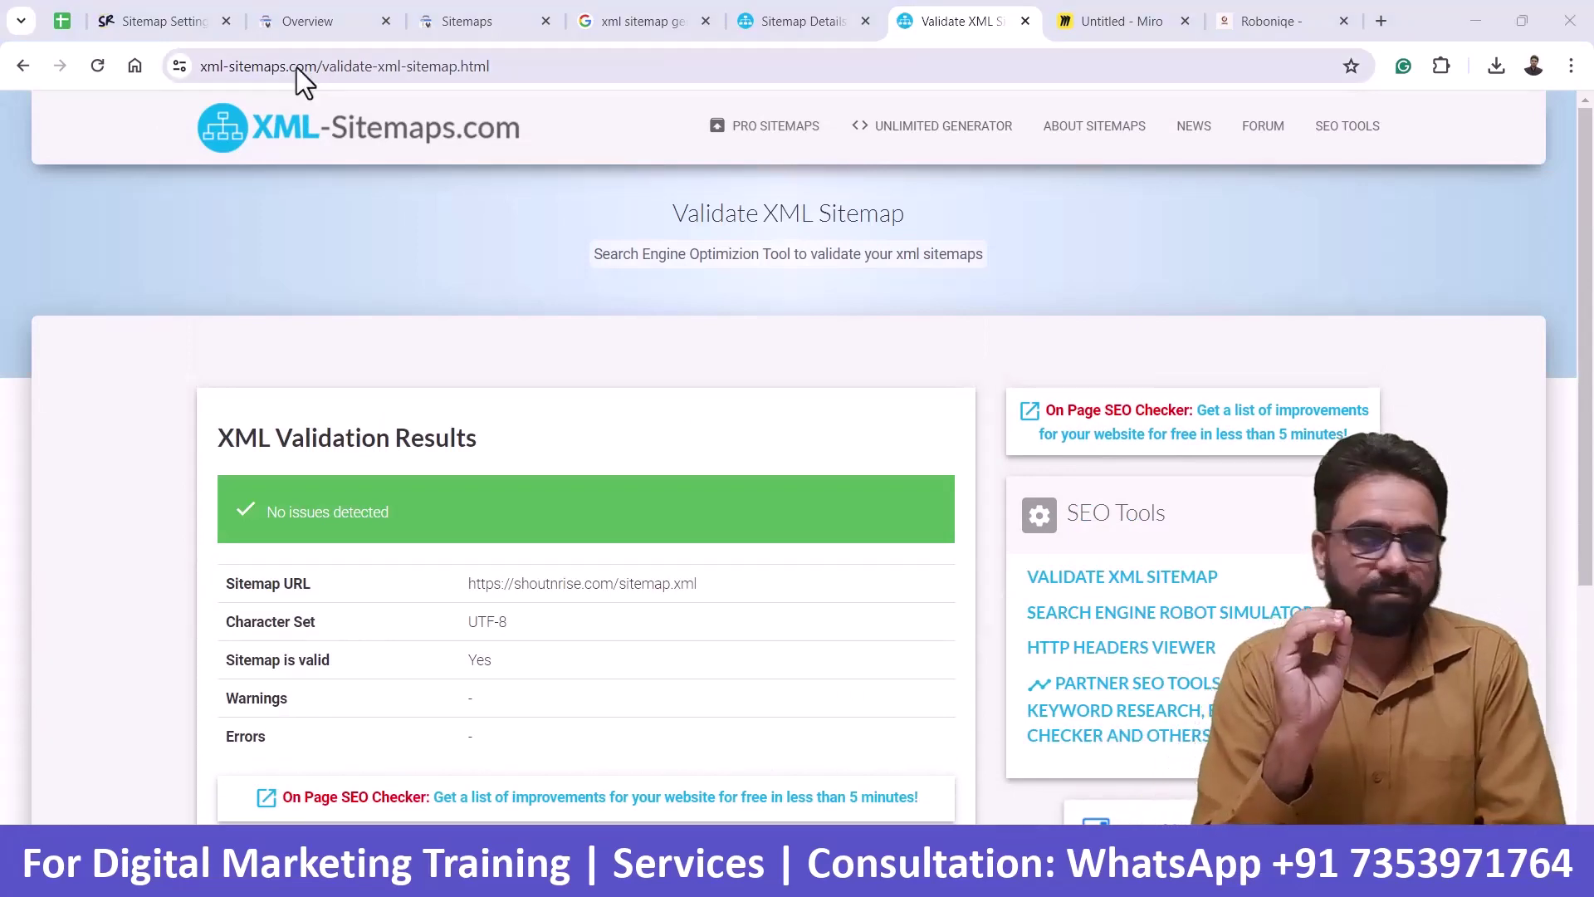
- Copy the sitemap index URL from the Rank Math settings and enter its sitemap_index.xml part as the new sitemap in Search Console
click(150, 7)
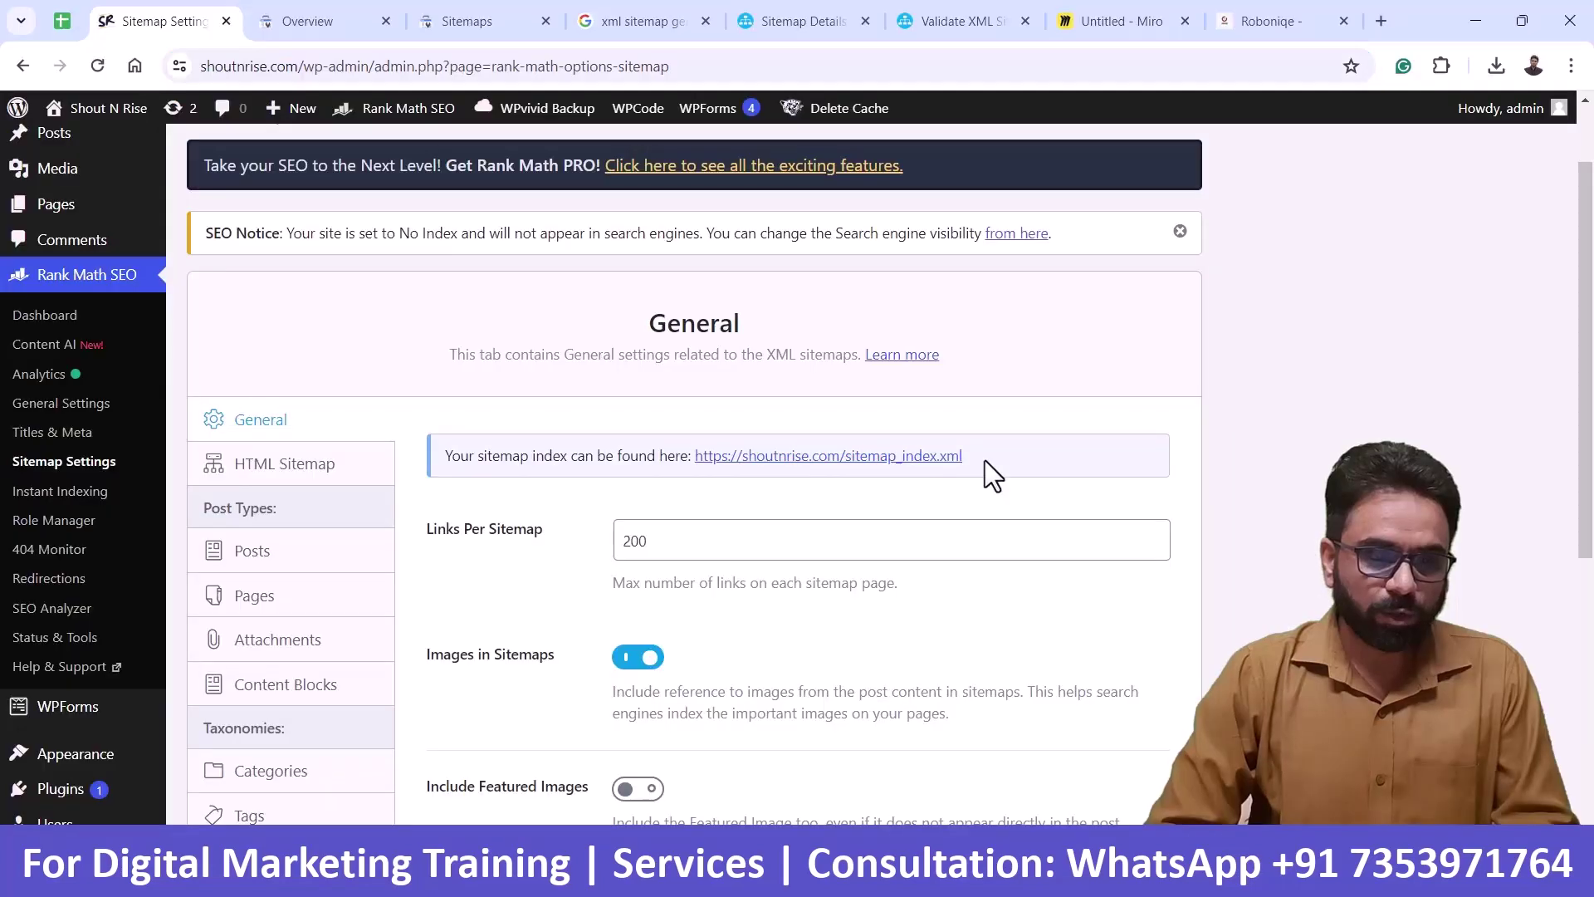
drag(985, 460, 698, 465)
key(ctrl+c)
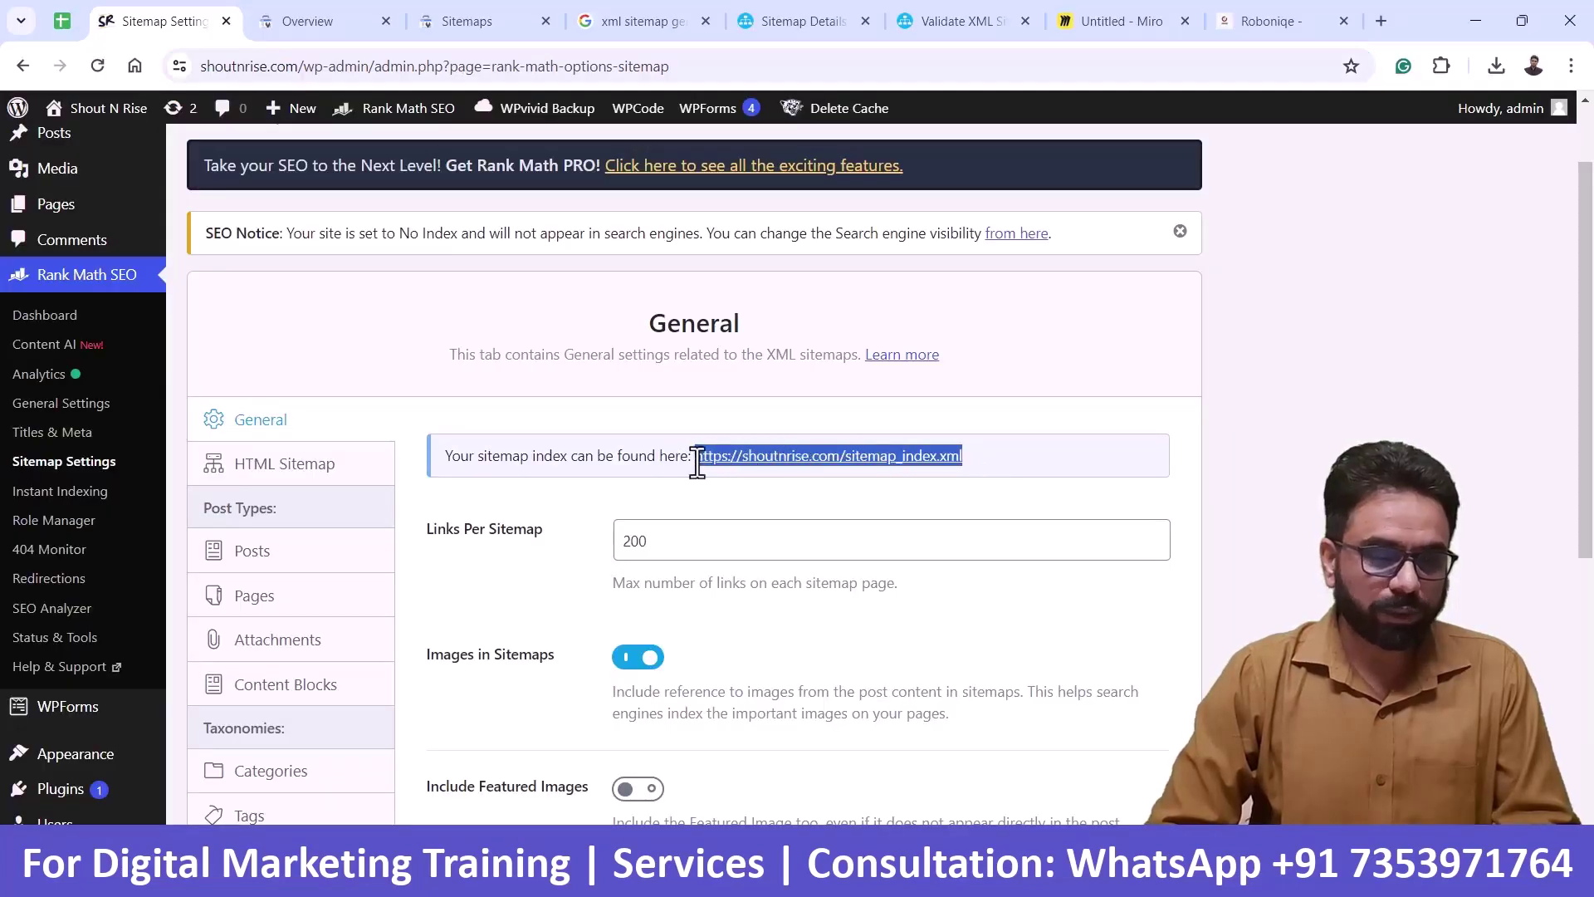
click(462, 15)
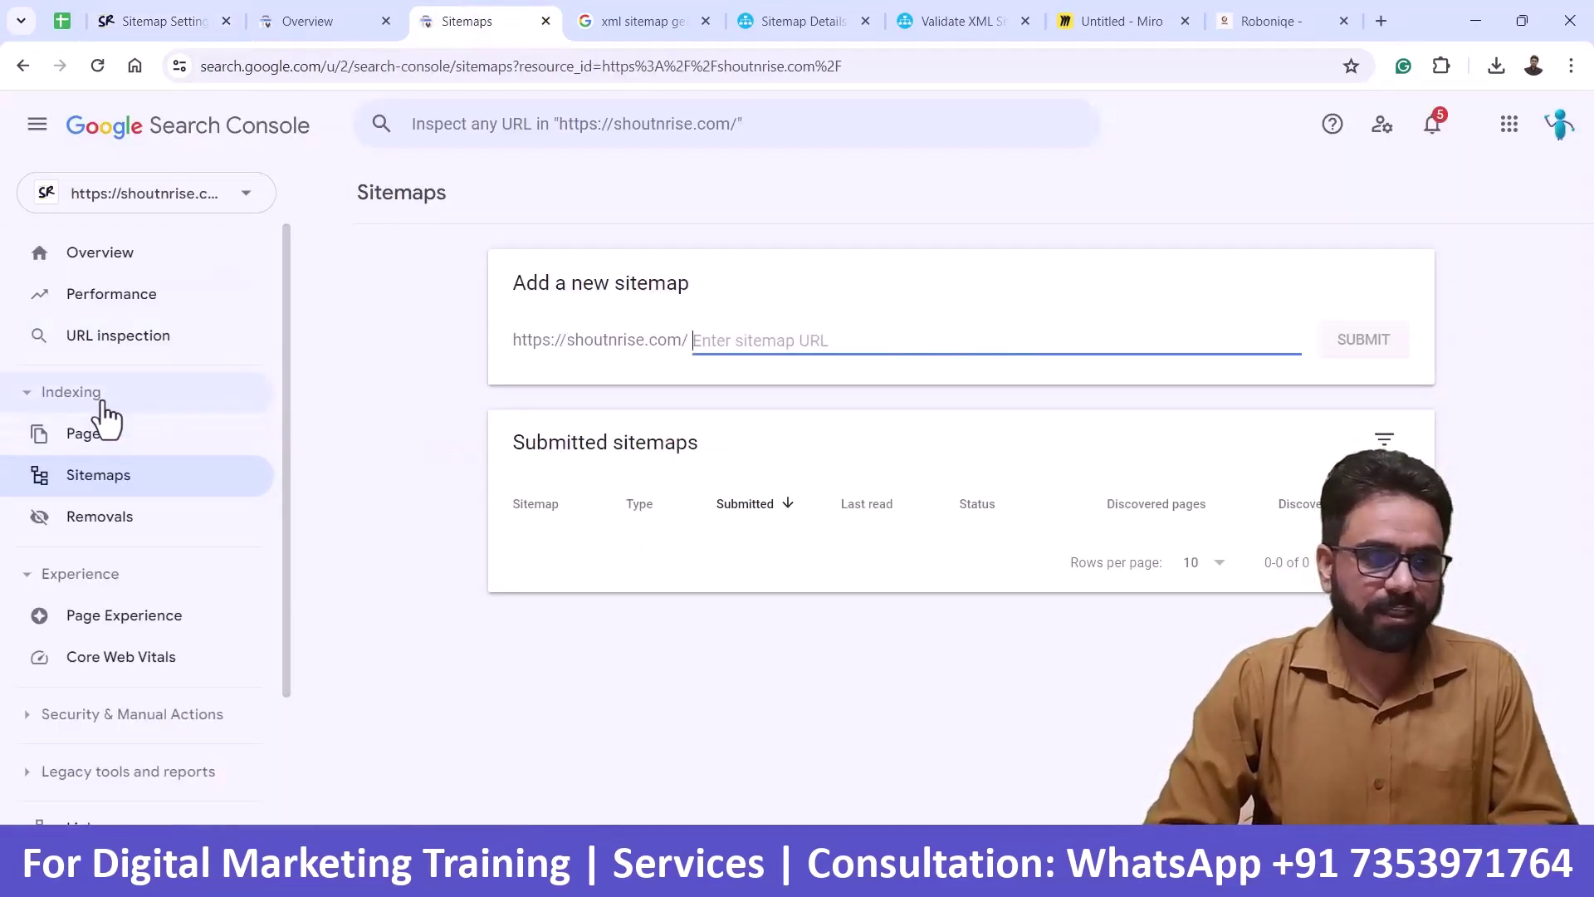
click(109, 490)
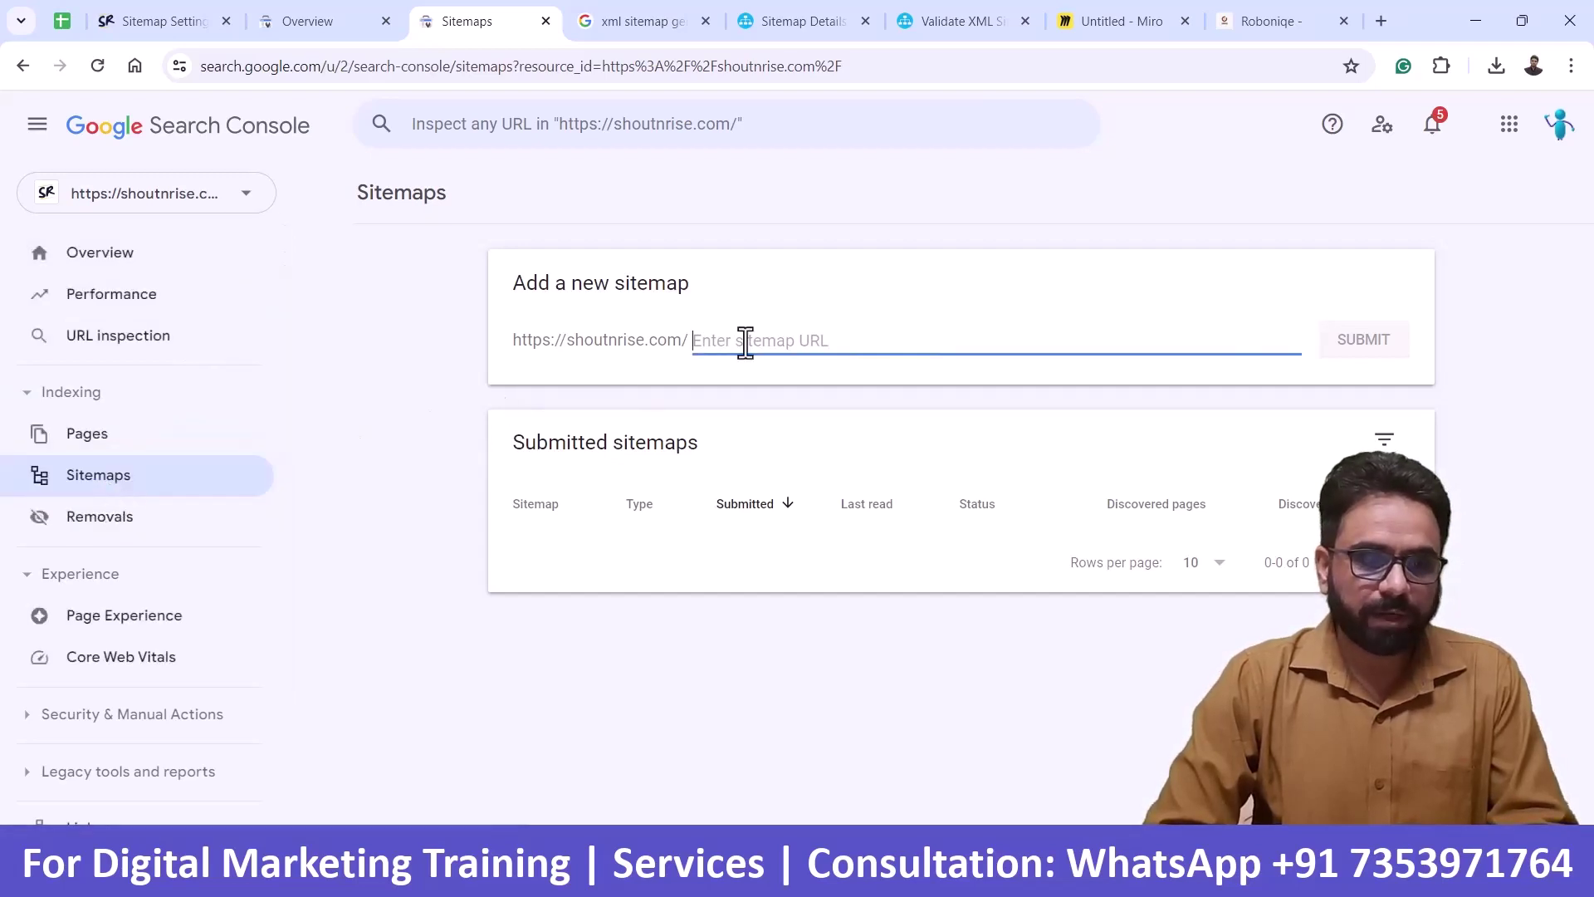
key(ctrl+v)
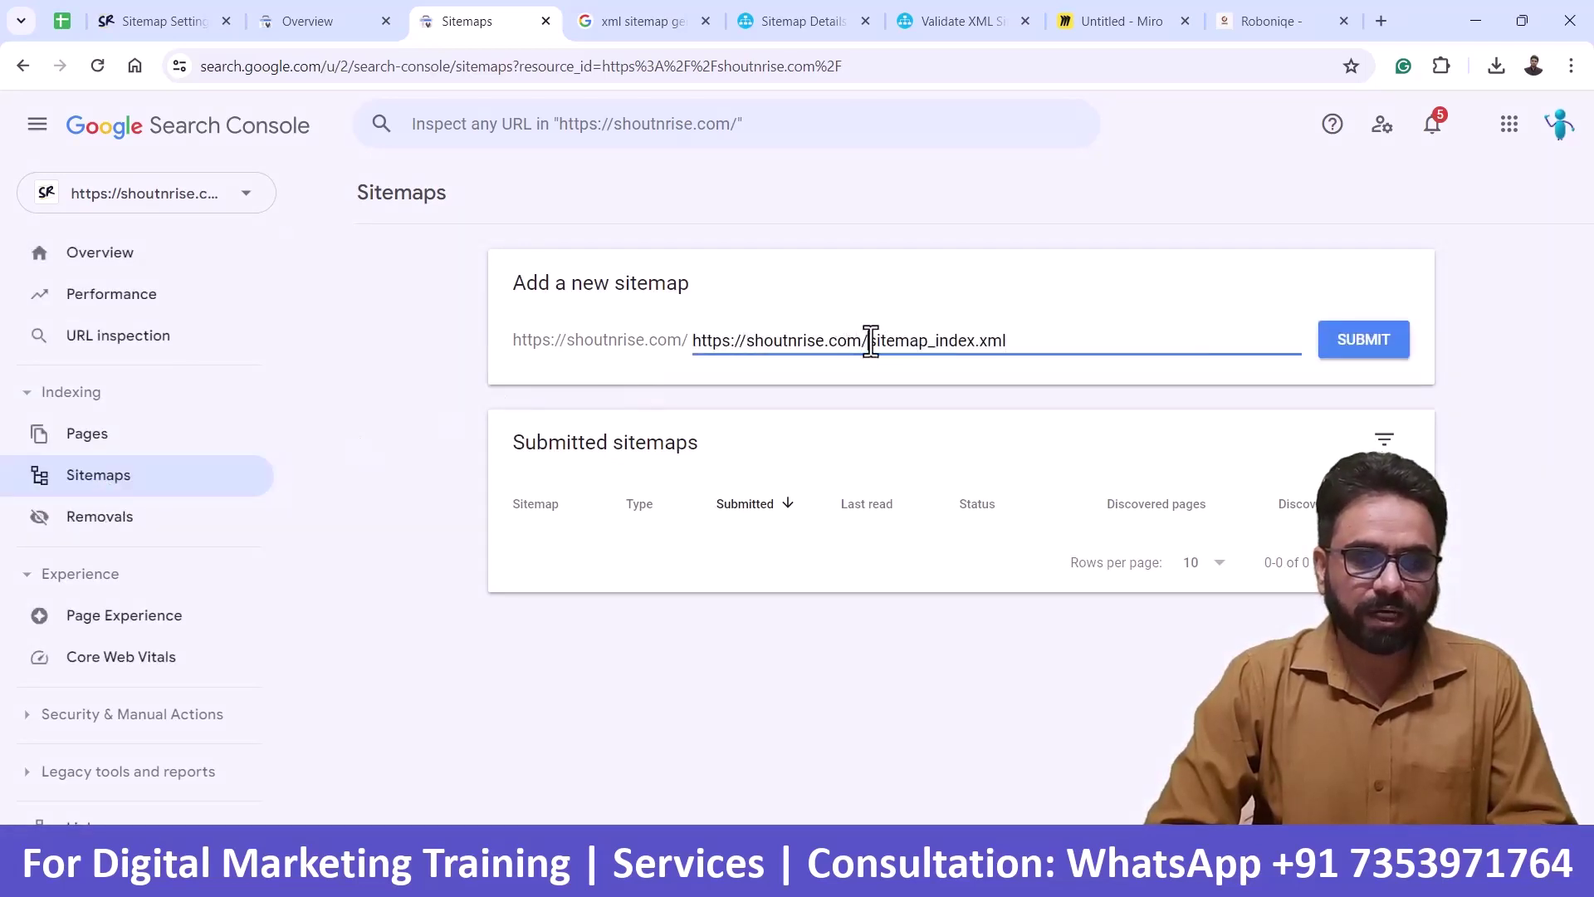
drag(868, 340, 653, 332)
key(BackSpace)
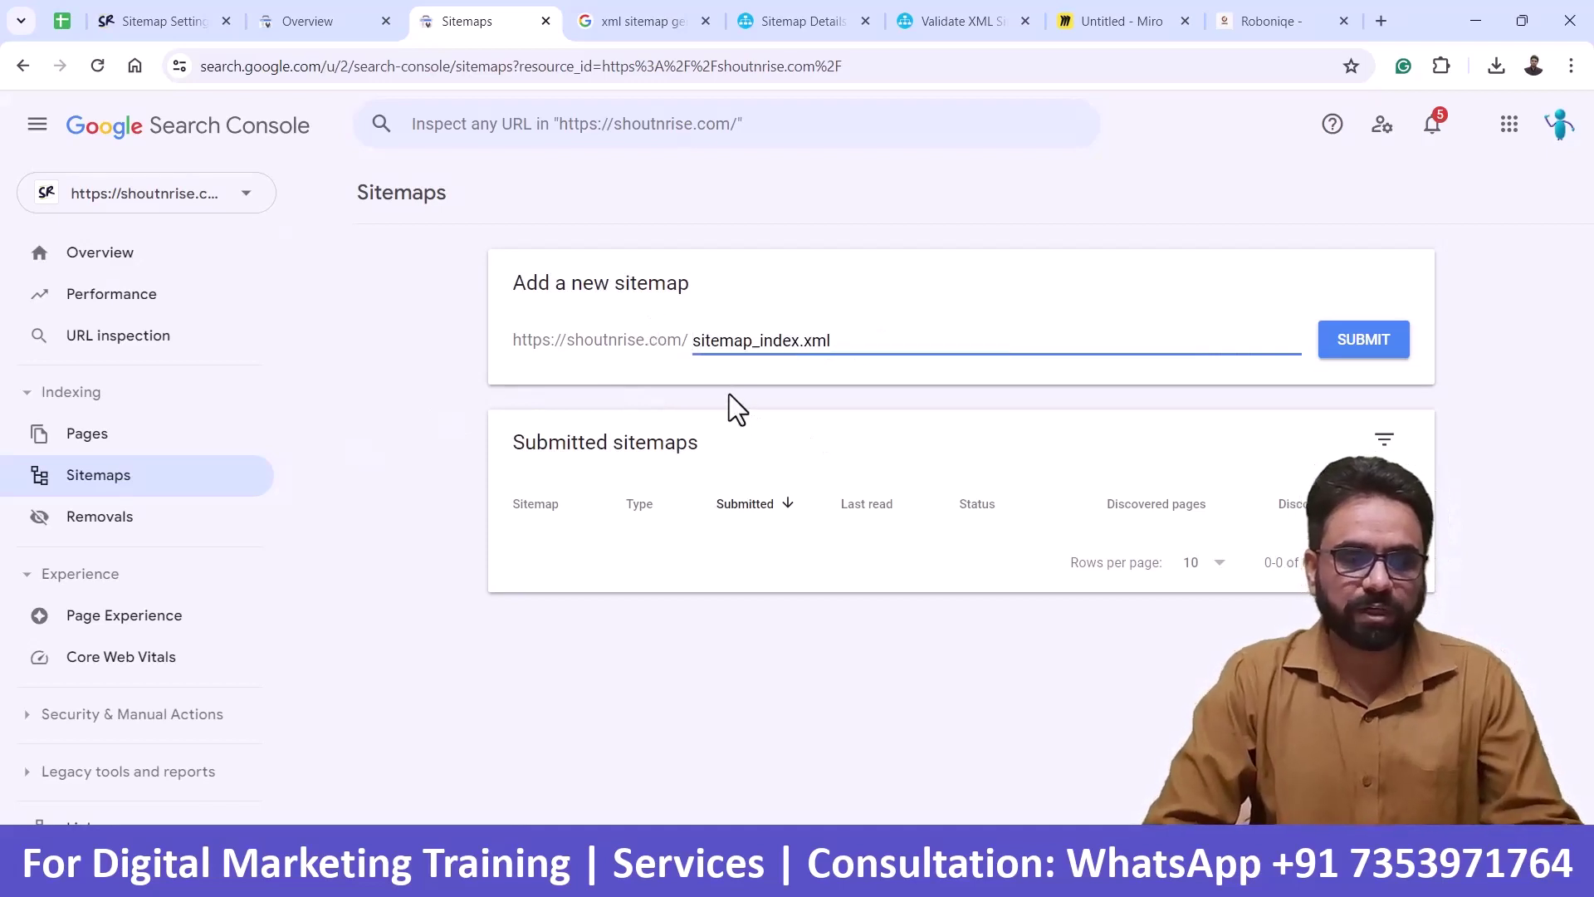
click(875, 338)
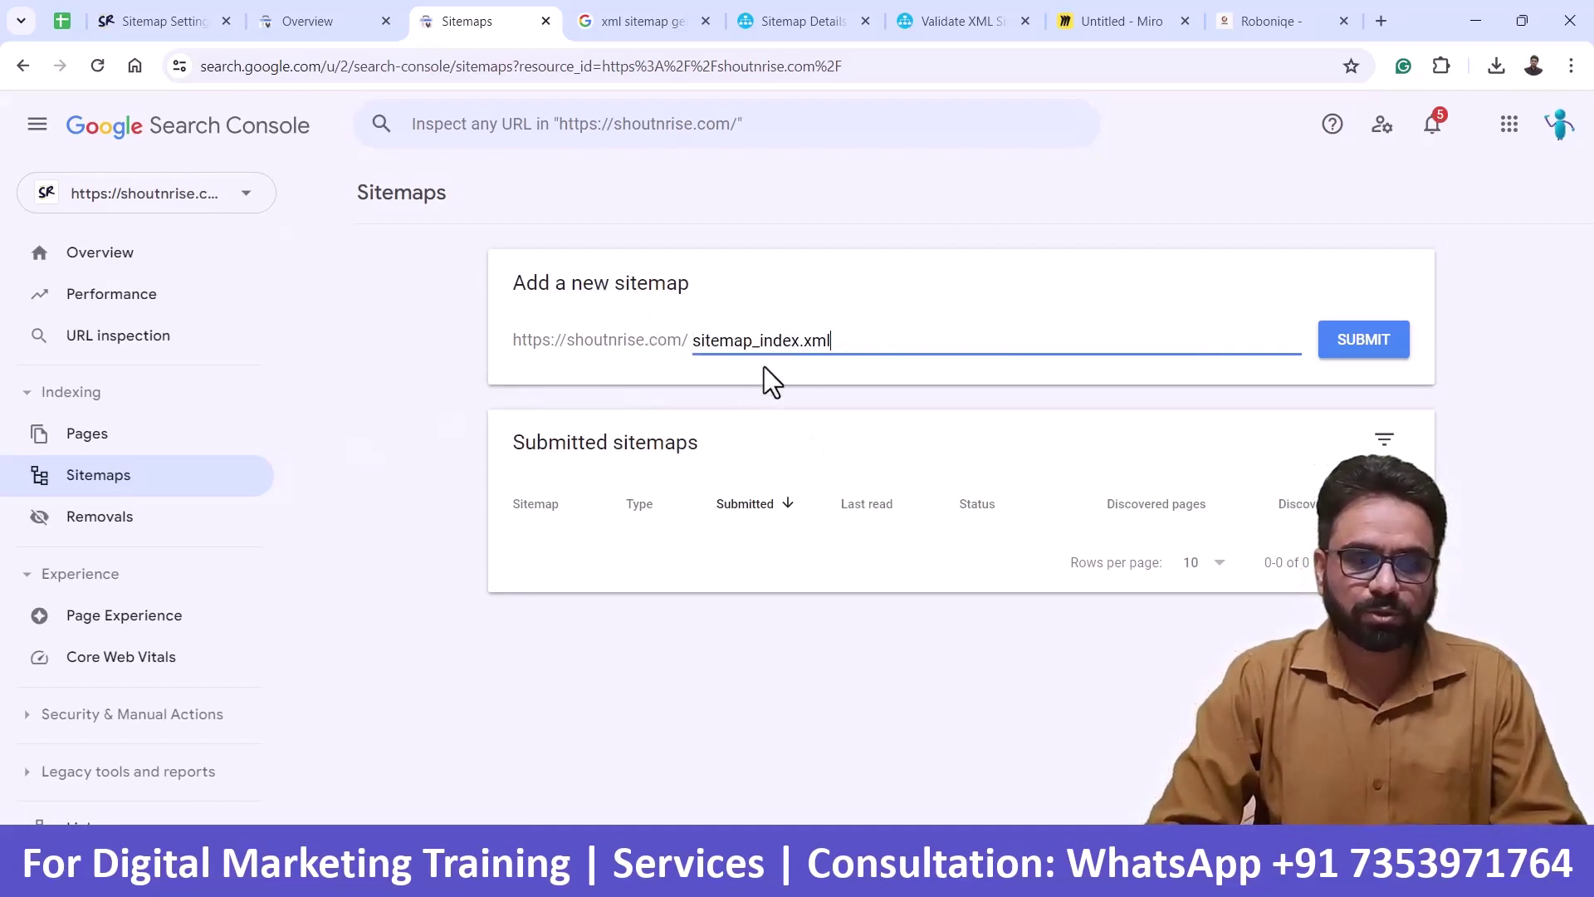
- Submit the sitemap_index.xml sitemap in Search Console, and open its details to review the status of the sitemaps it contains
click(1356, 353)
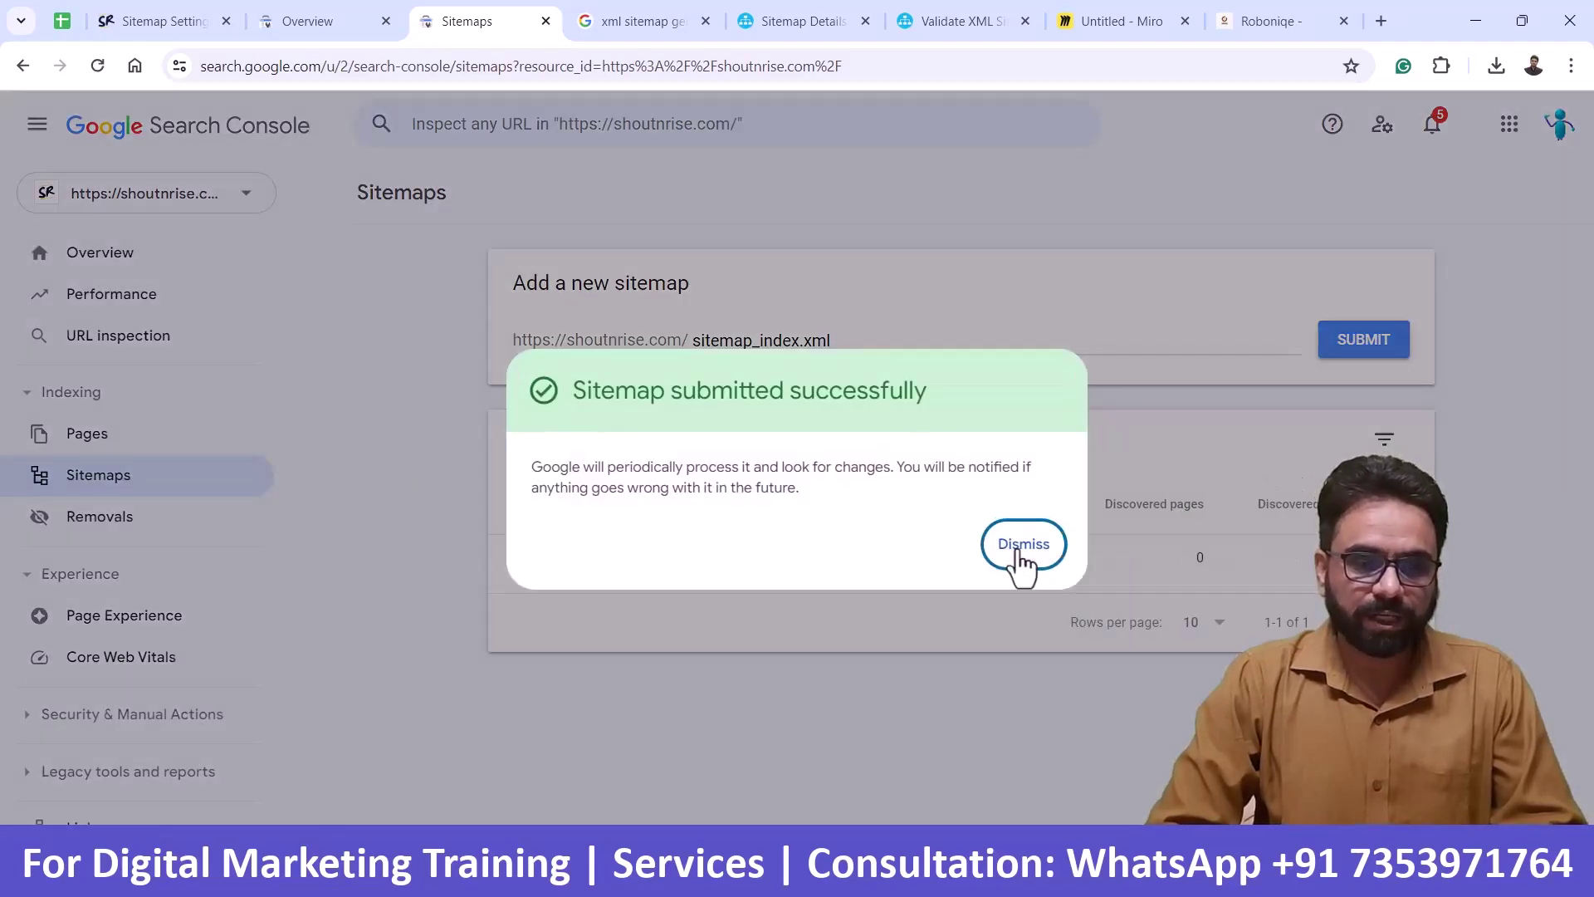
click(1021, 547)
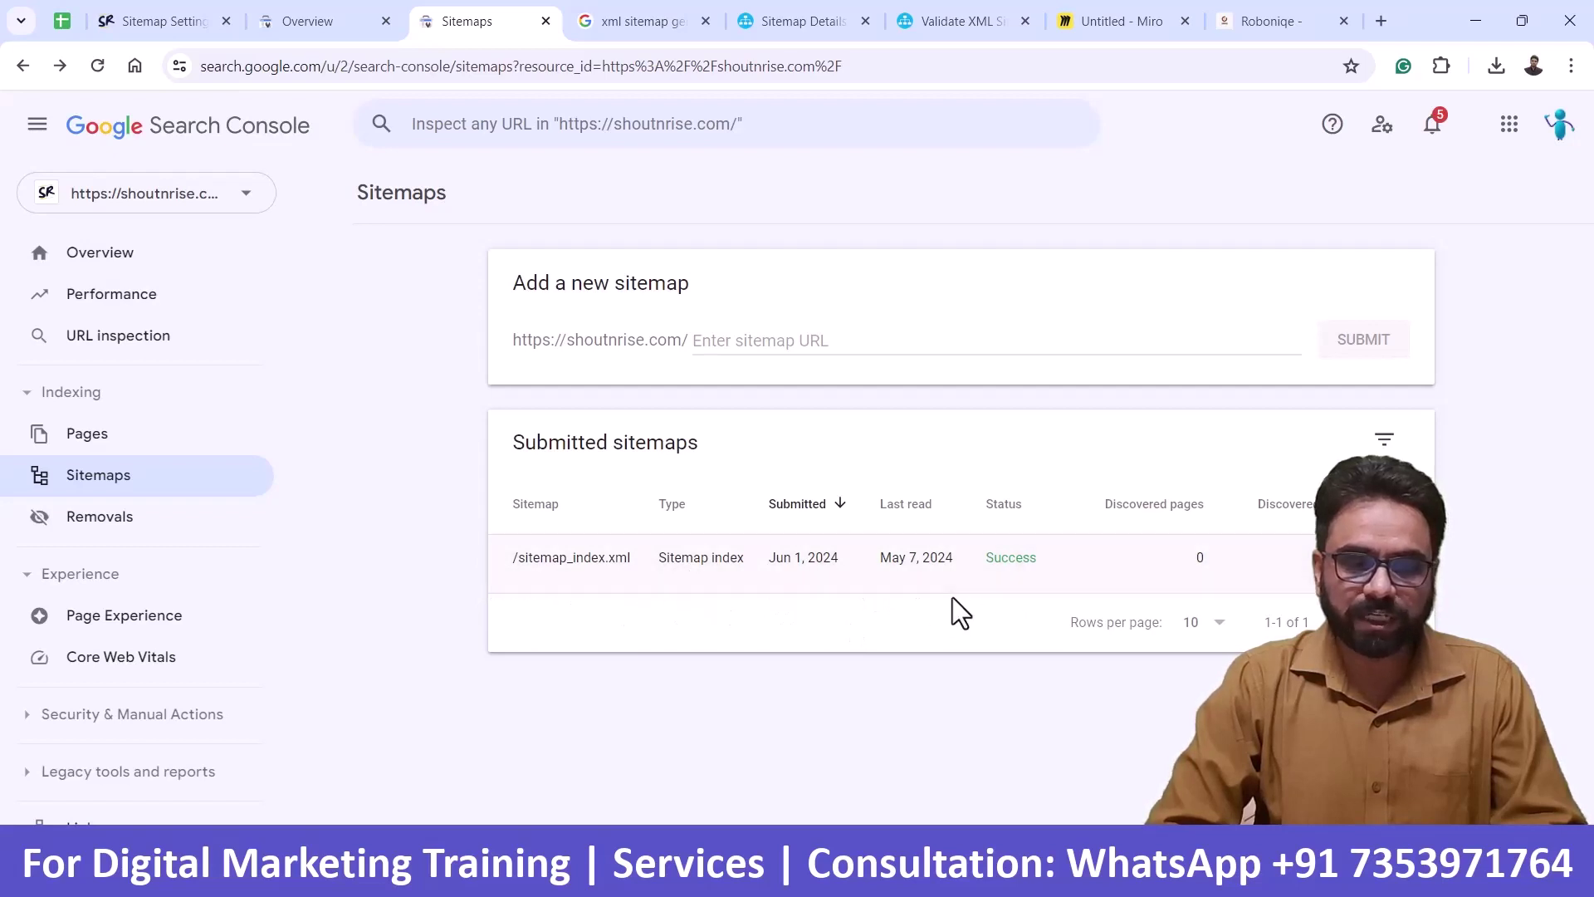
click(581, 559)
scroll(616, 484, down, 2)
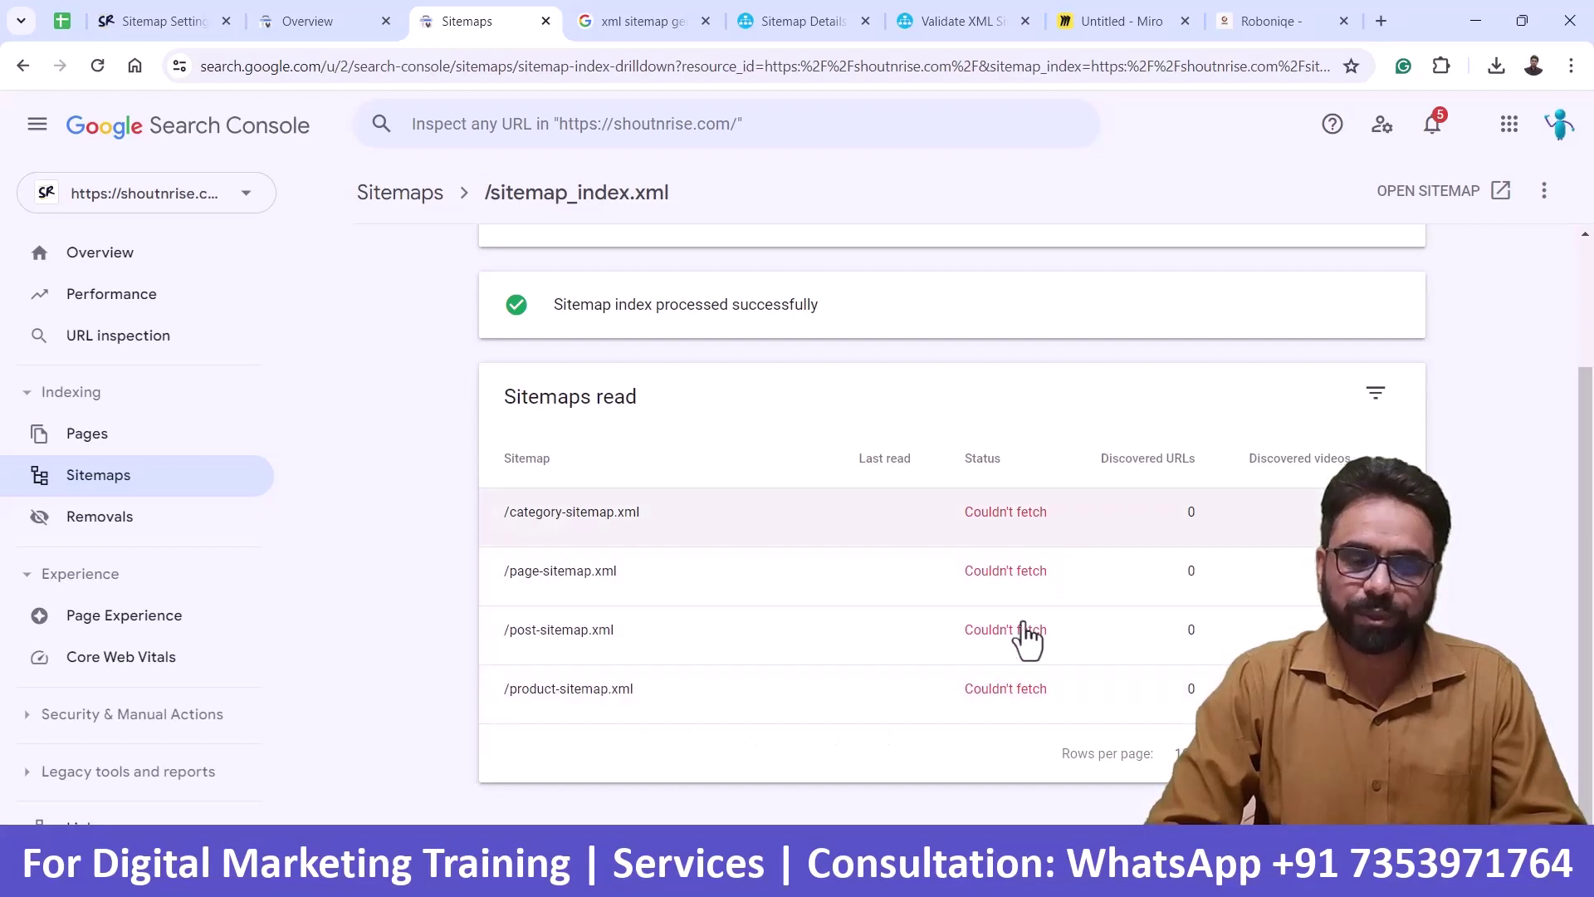
scroll(1030, 660, up, 2)
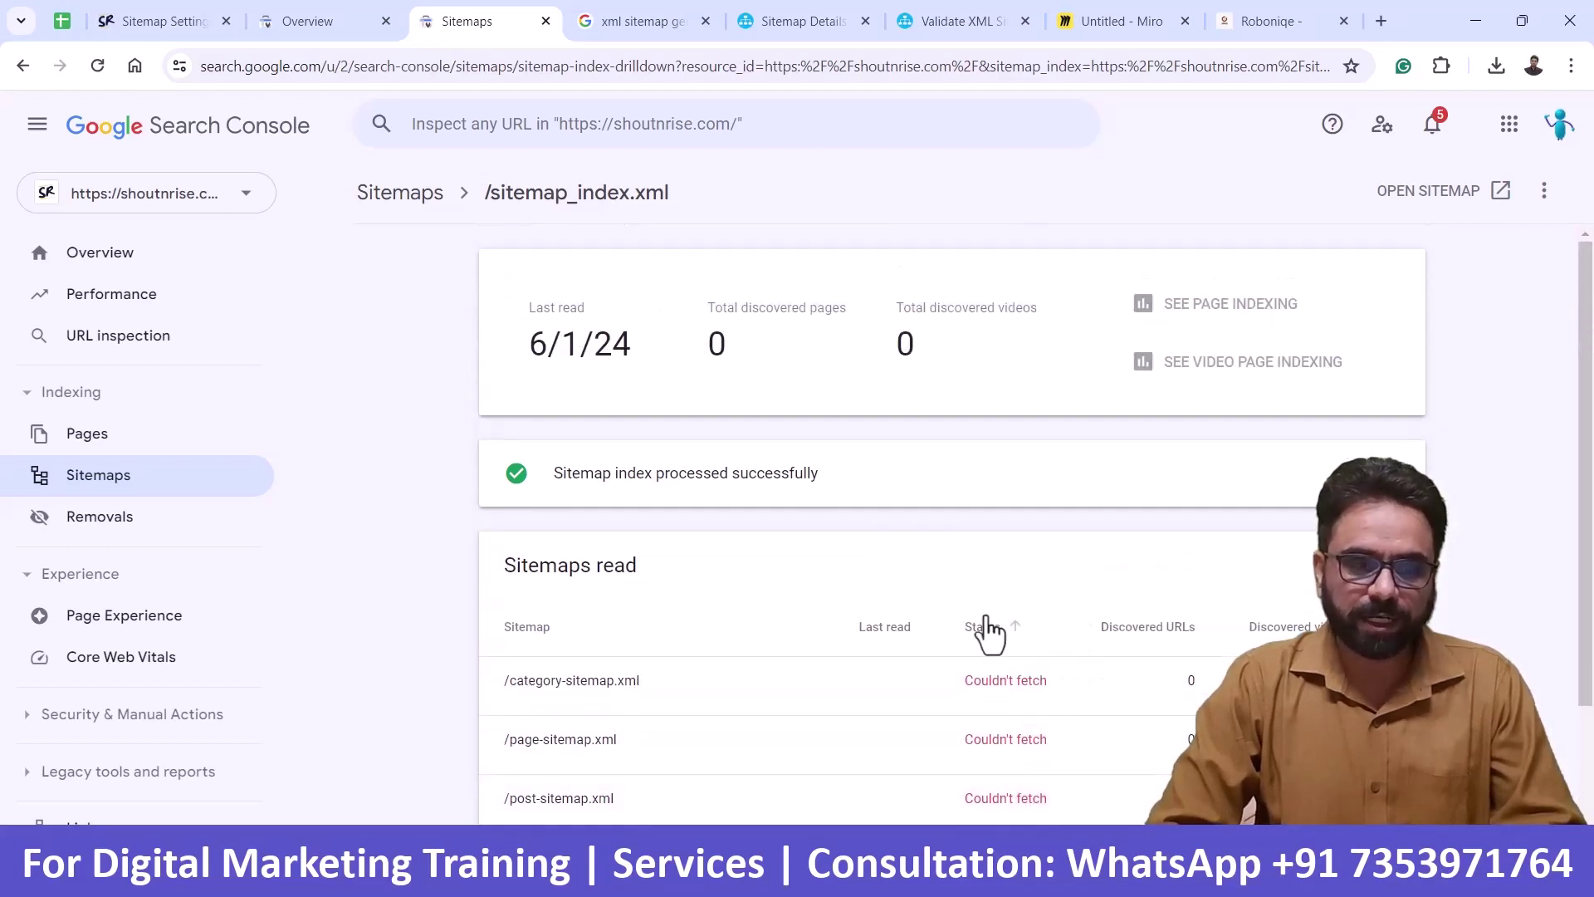
scroll(797, 623, down, 2)
scroll(831, 581, up, 2)
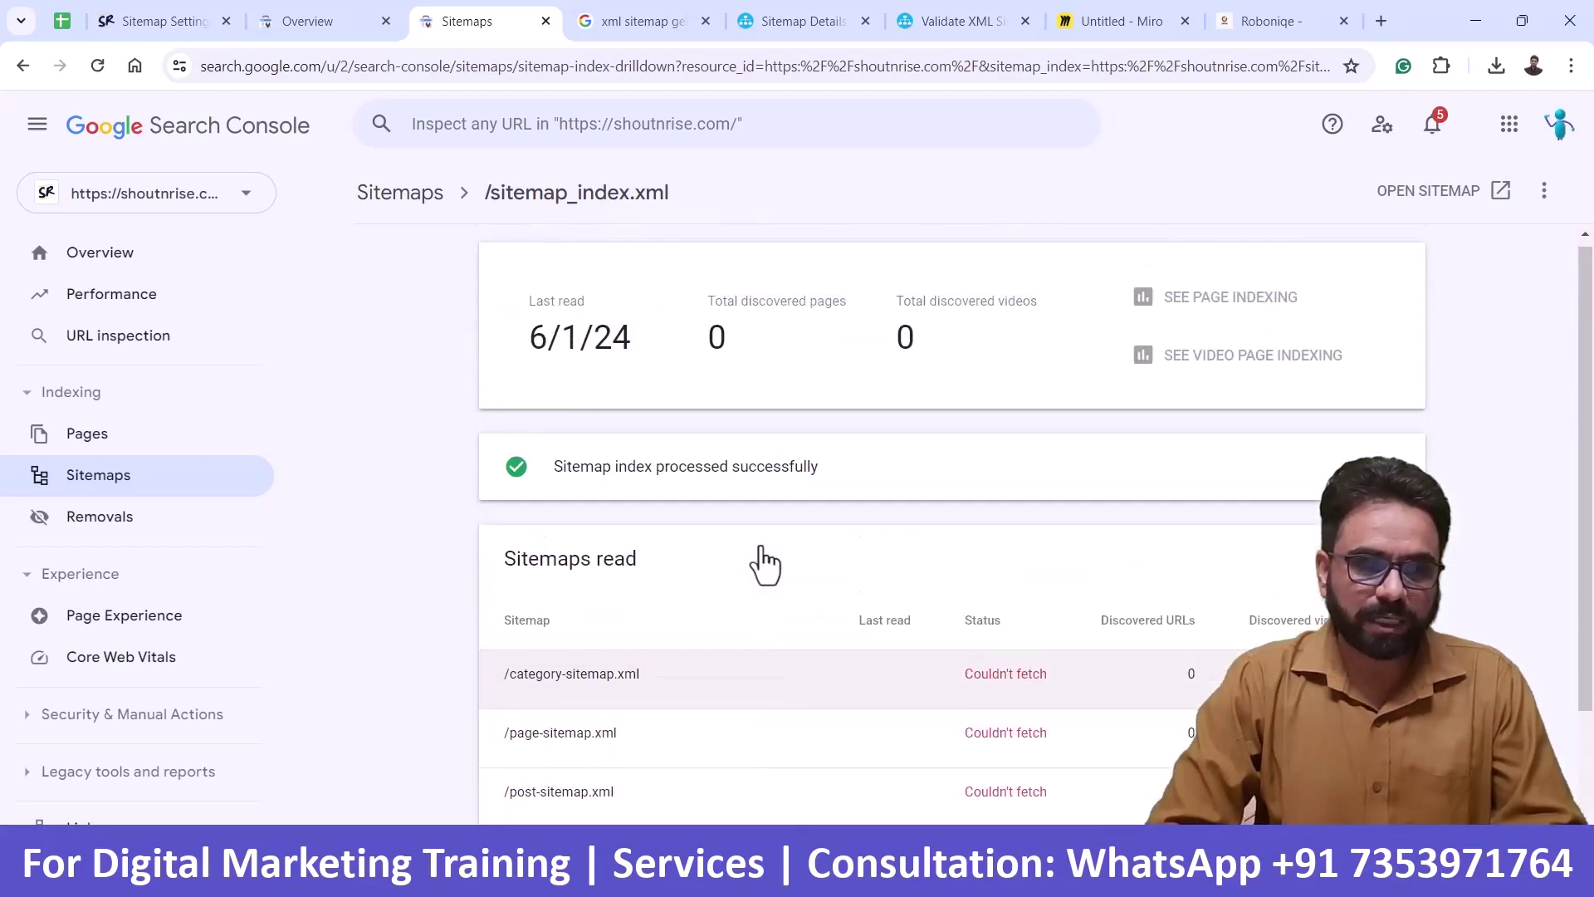
- Return to the submitted sitemaps, reopen the sitemap_index.xml details and show the option for removing the sitemap
click(400, 193)
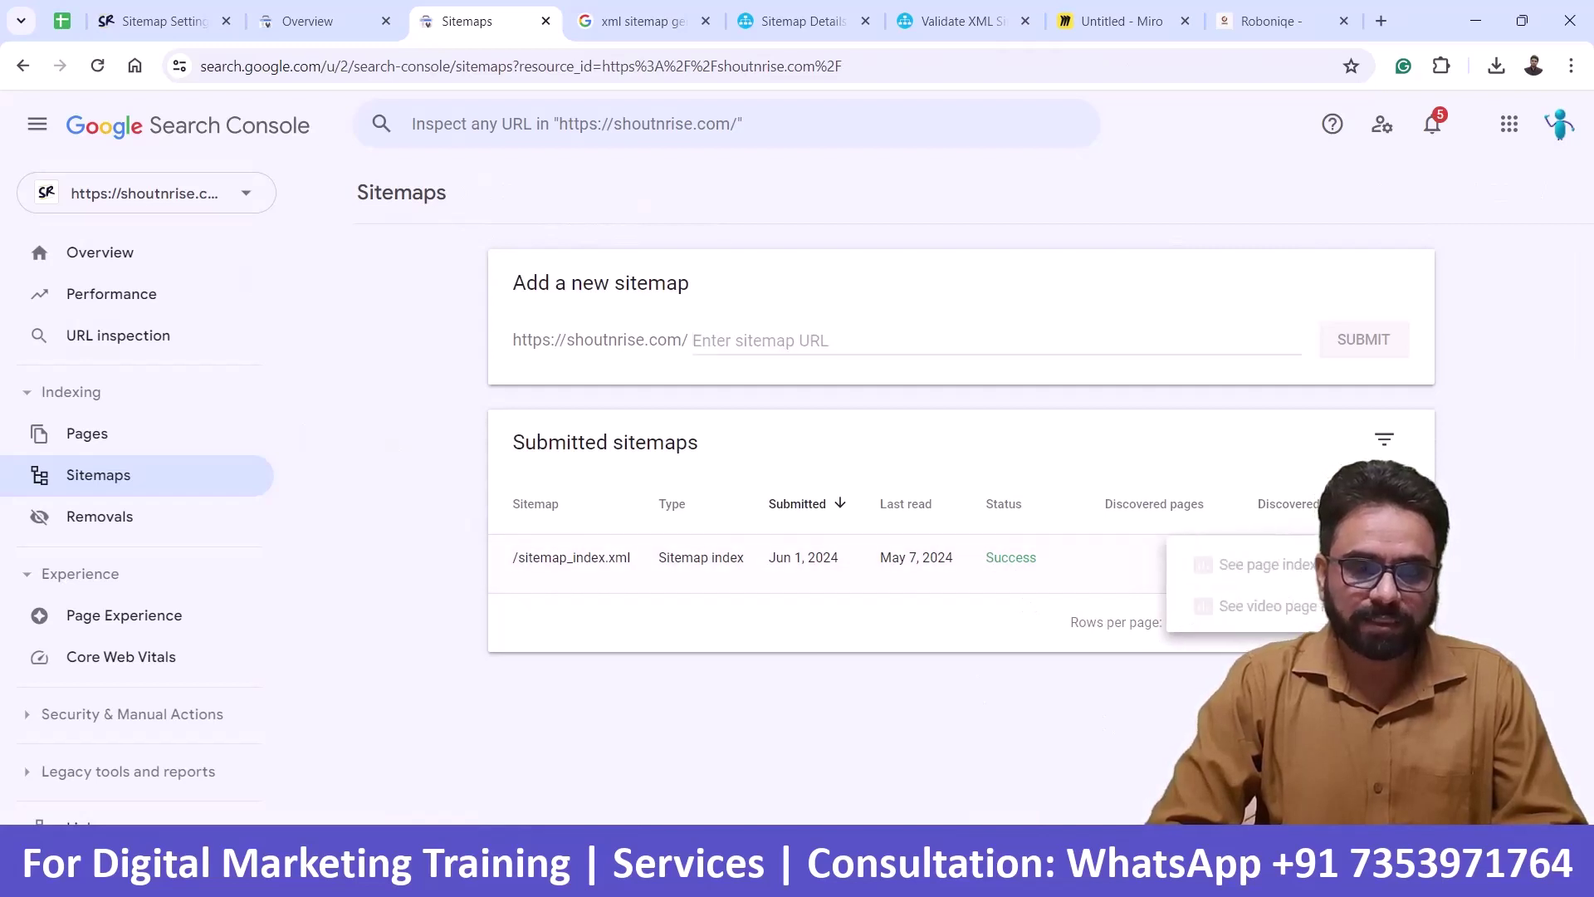
click(558, 563)
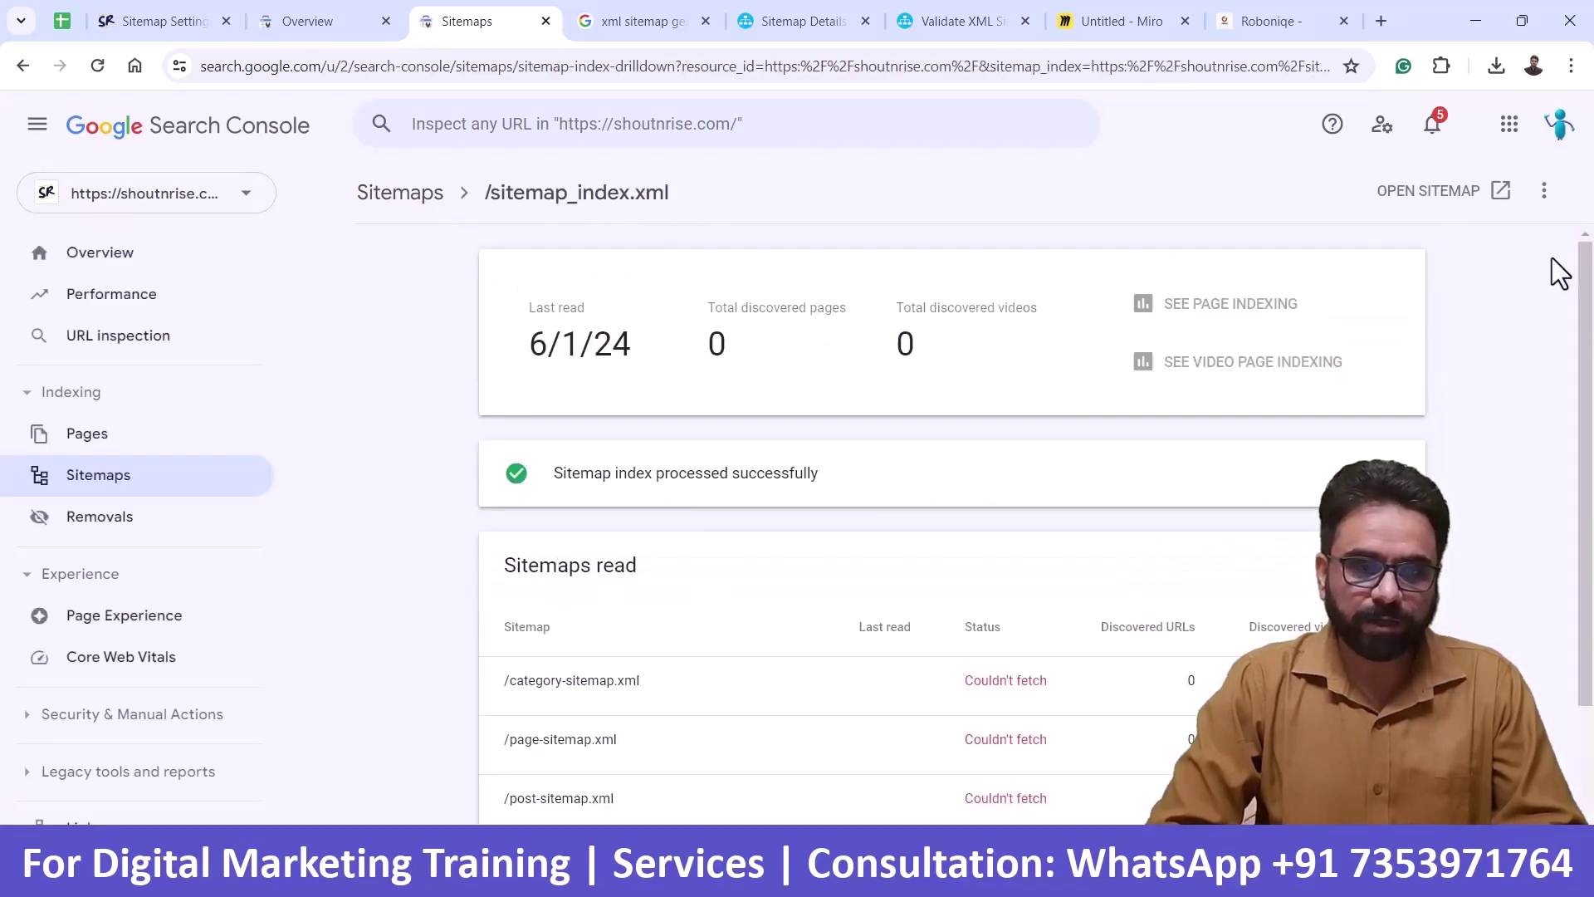
click(1544, 191)
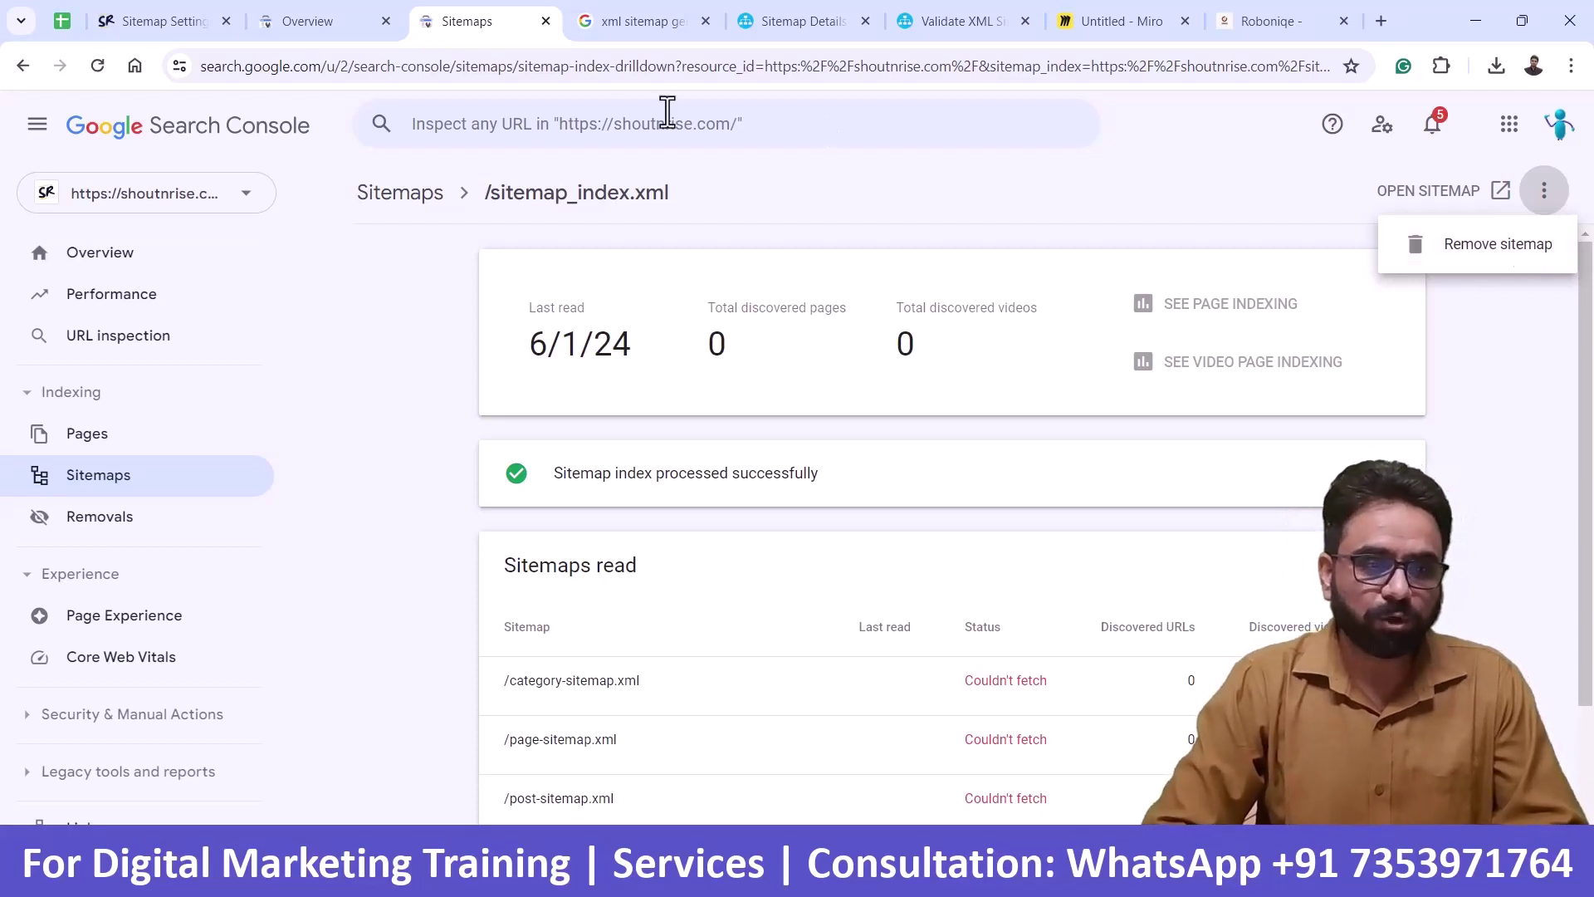
click(801, 20)
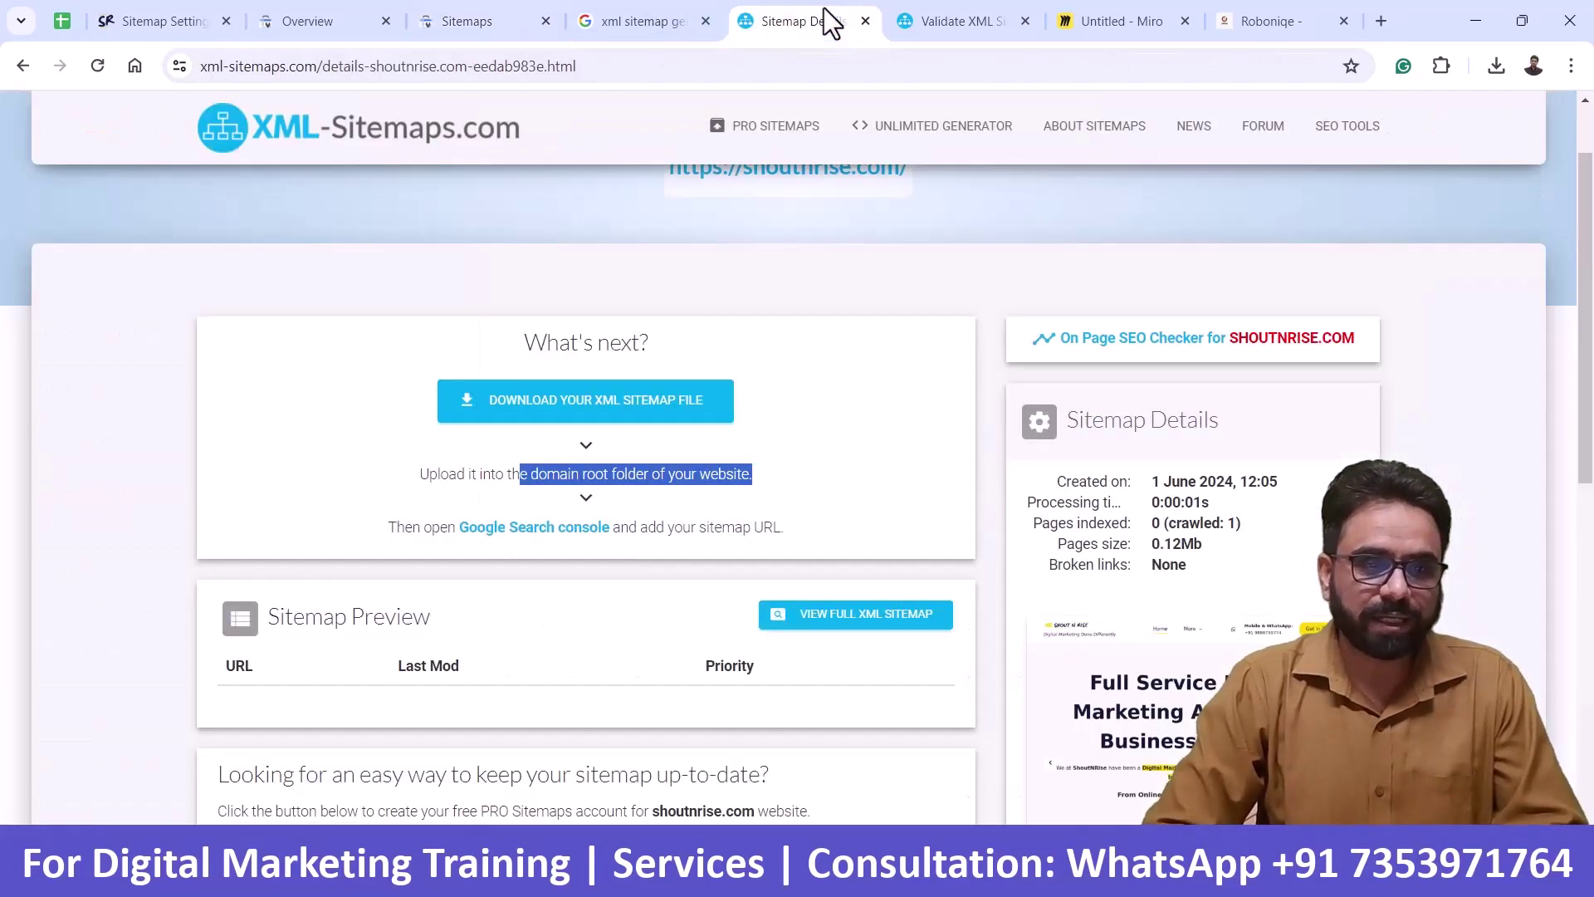
click(932, 14)
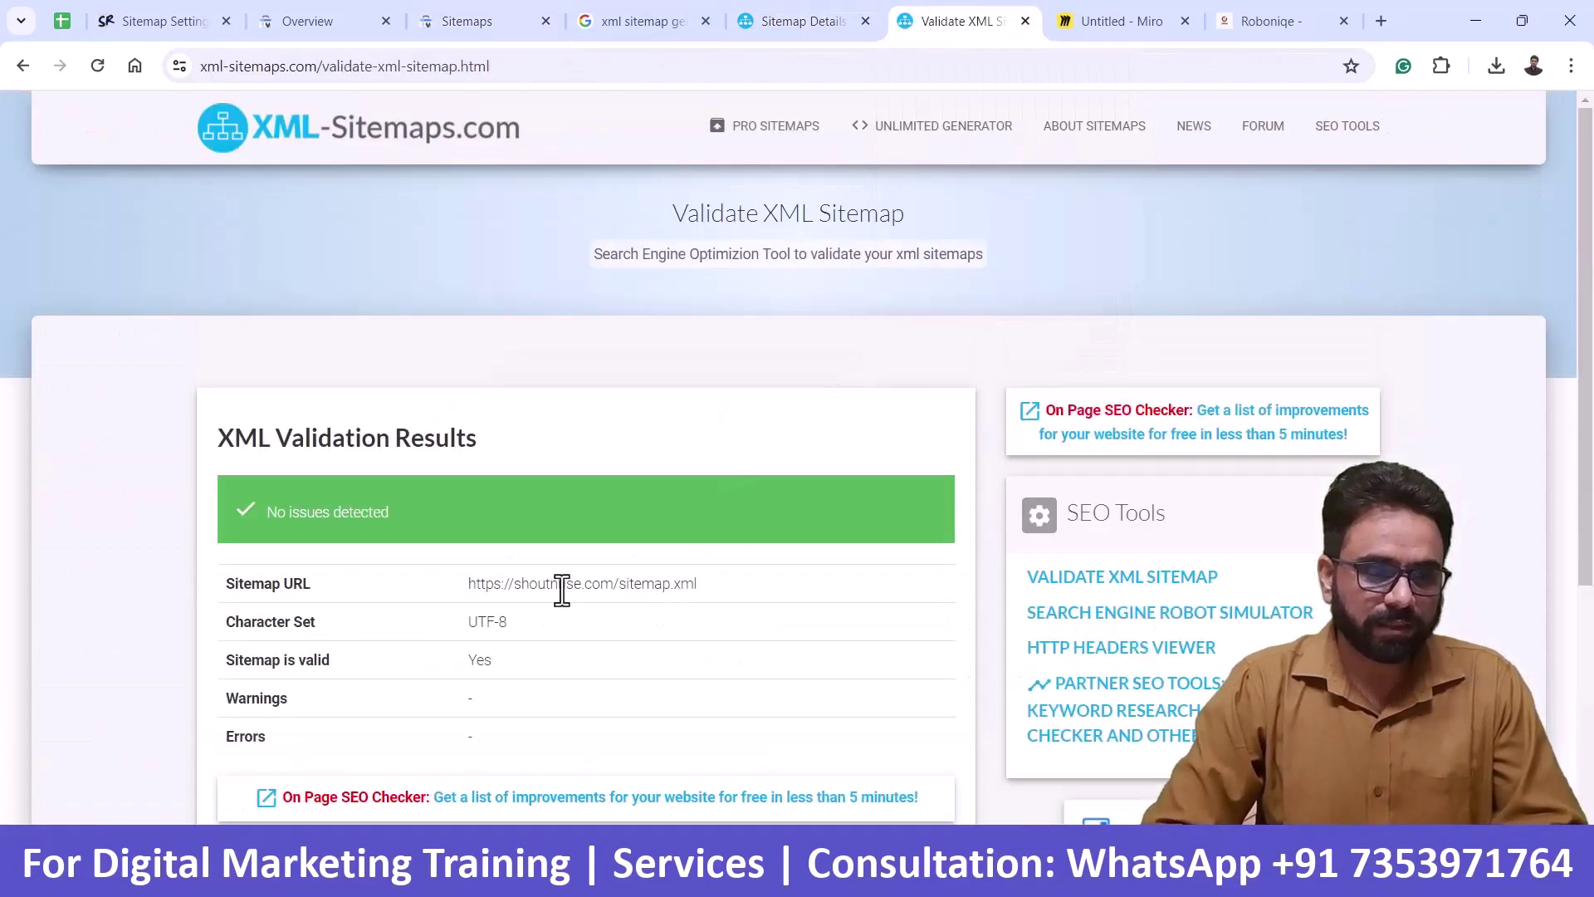
scroll(515, 581, down, 1)
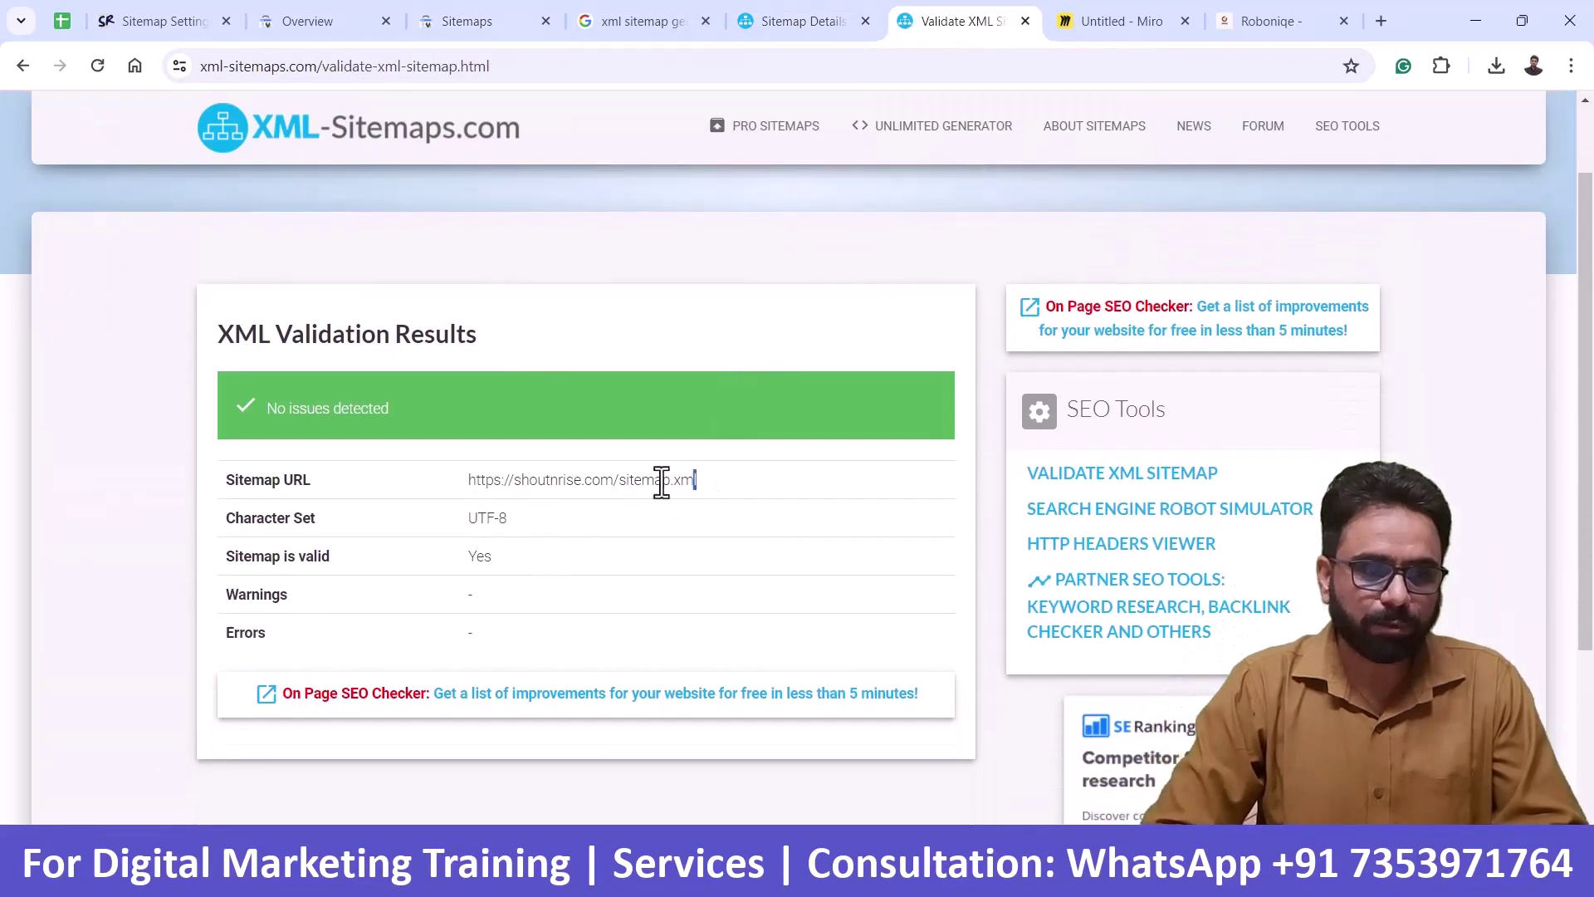
drag(662, 482, 435, 480)
key(ctrl+c)
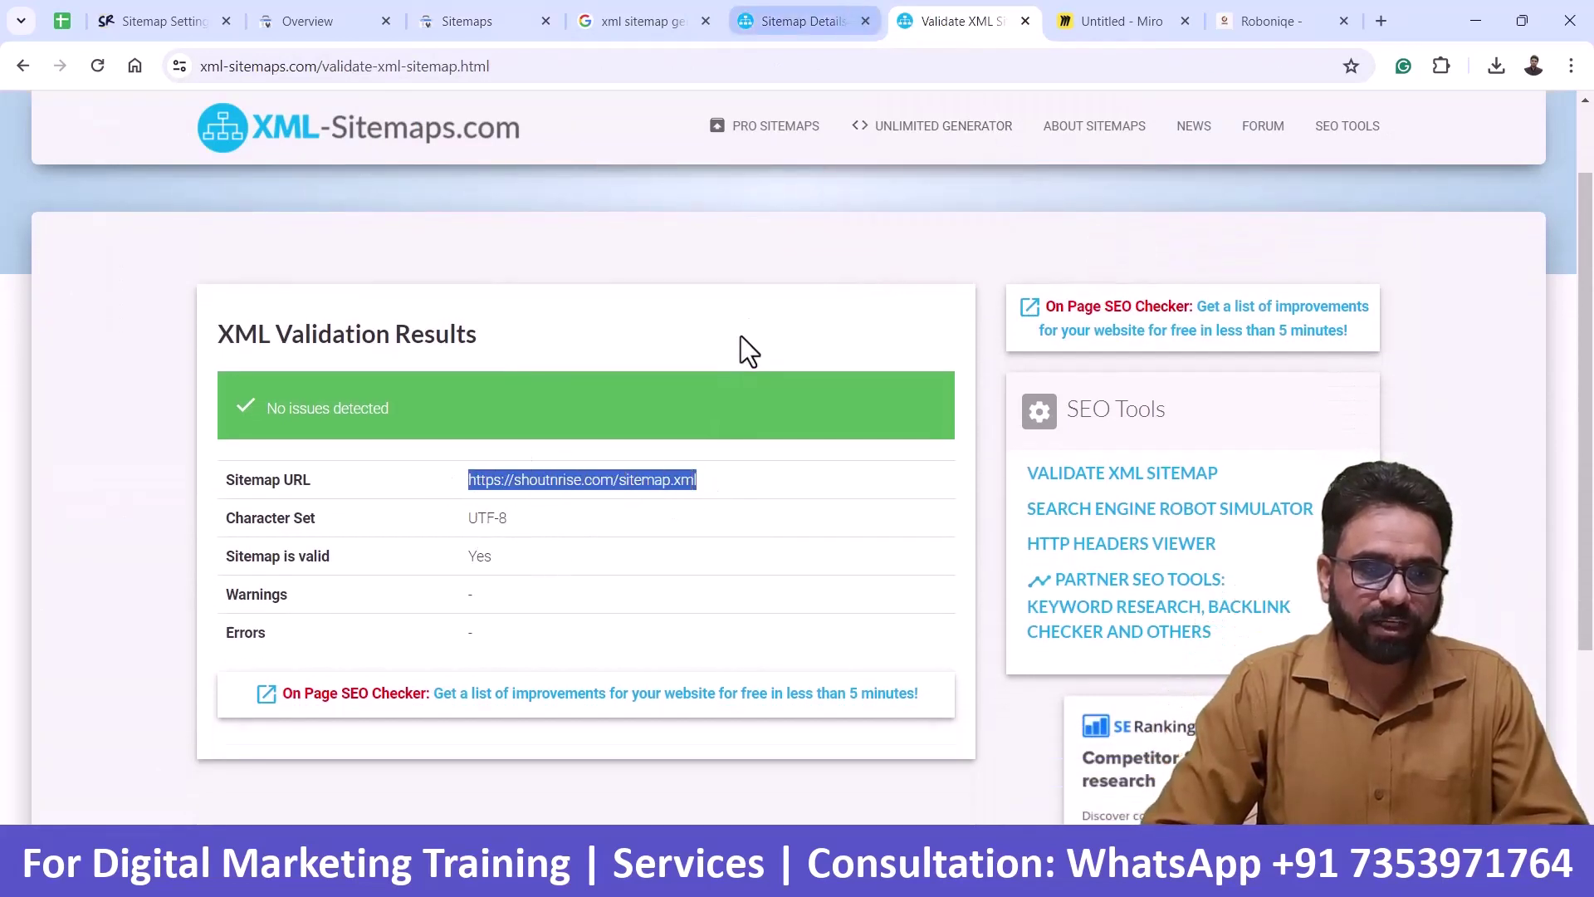
- Review the generated sitemap's download and upload instructions, and return to the XML validation results
click(760, 18)
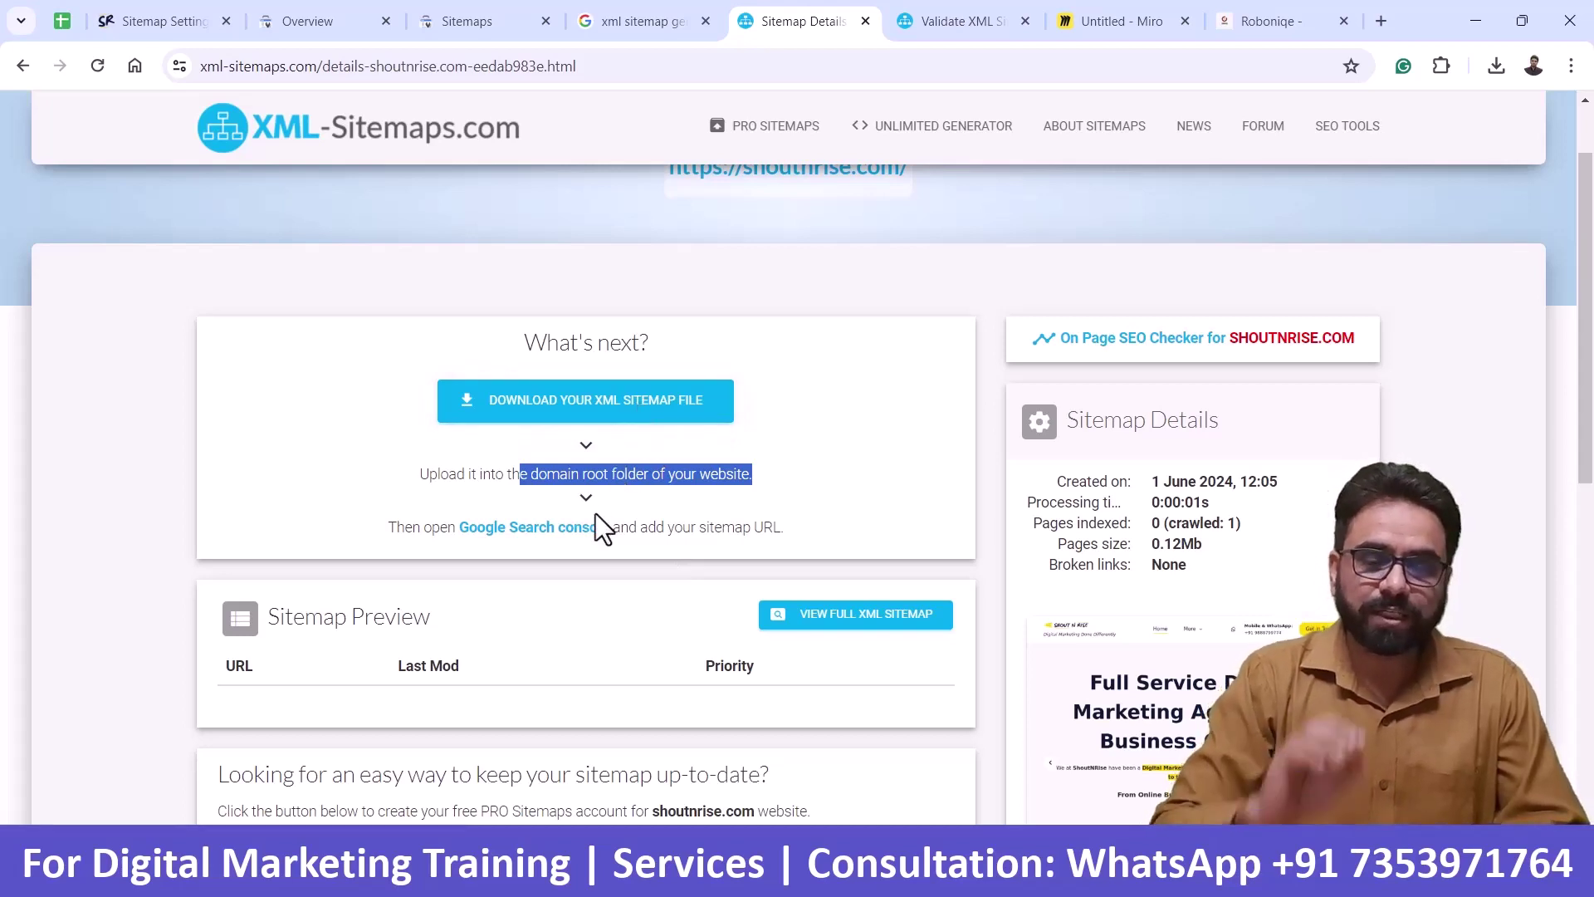
mouse_move(894, 111)
click(947, 21)
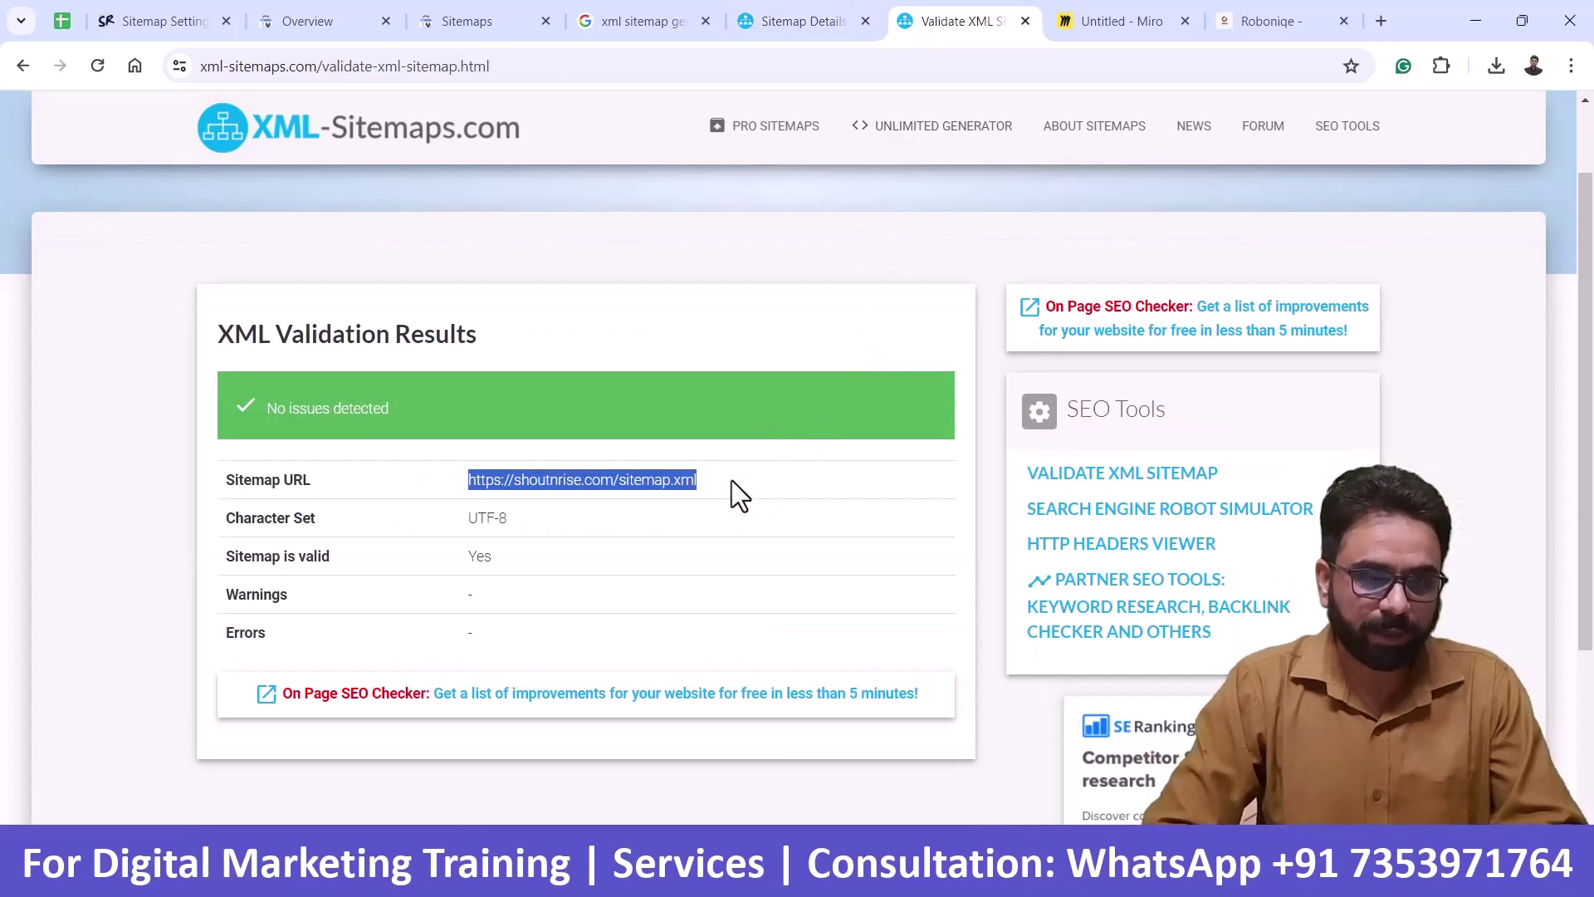
- Paste the copied URL as a new sitemap in Search Console and shorten it to sitemap.xml
click(517, 18)
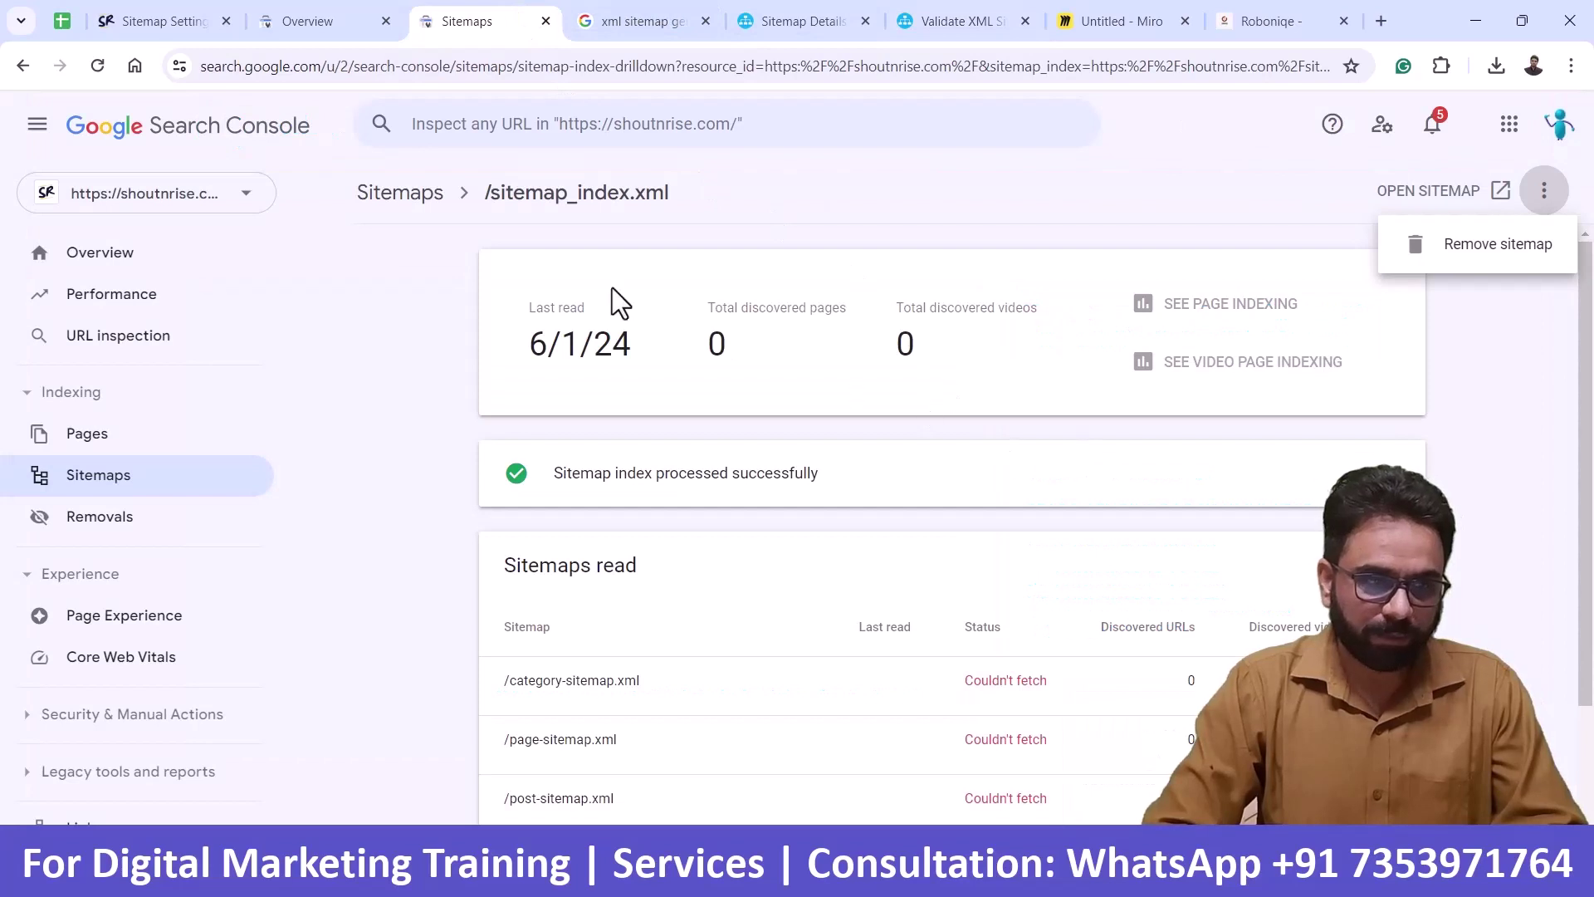
click(400, 198)
click(934, 361)
key(ctrl+v)
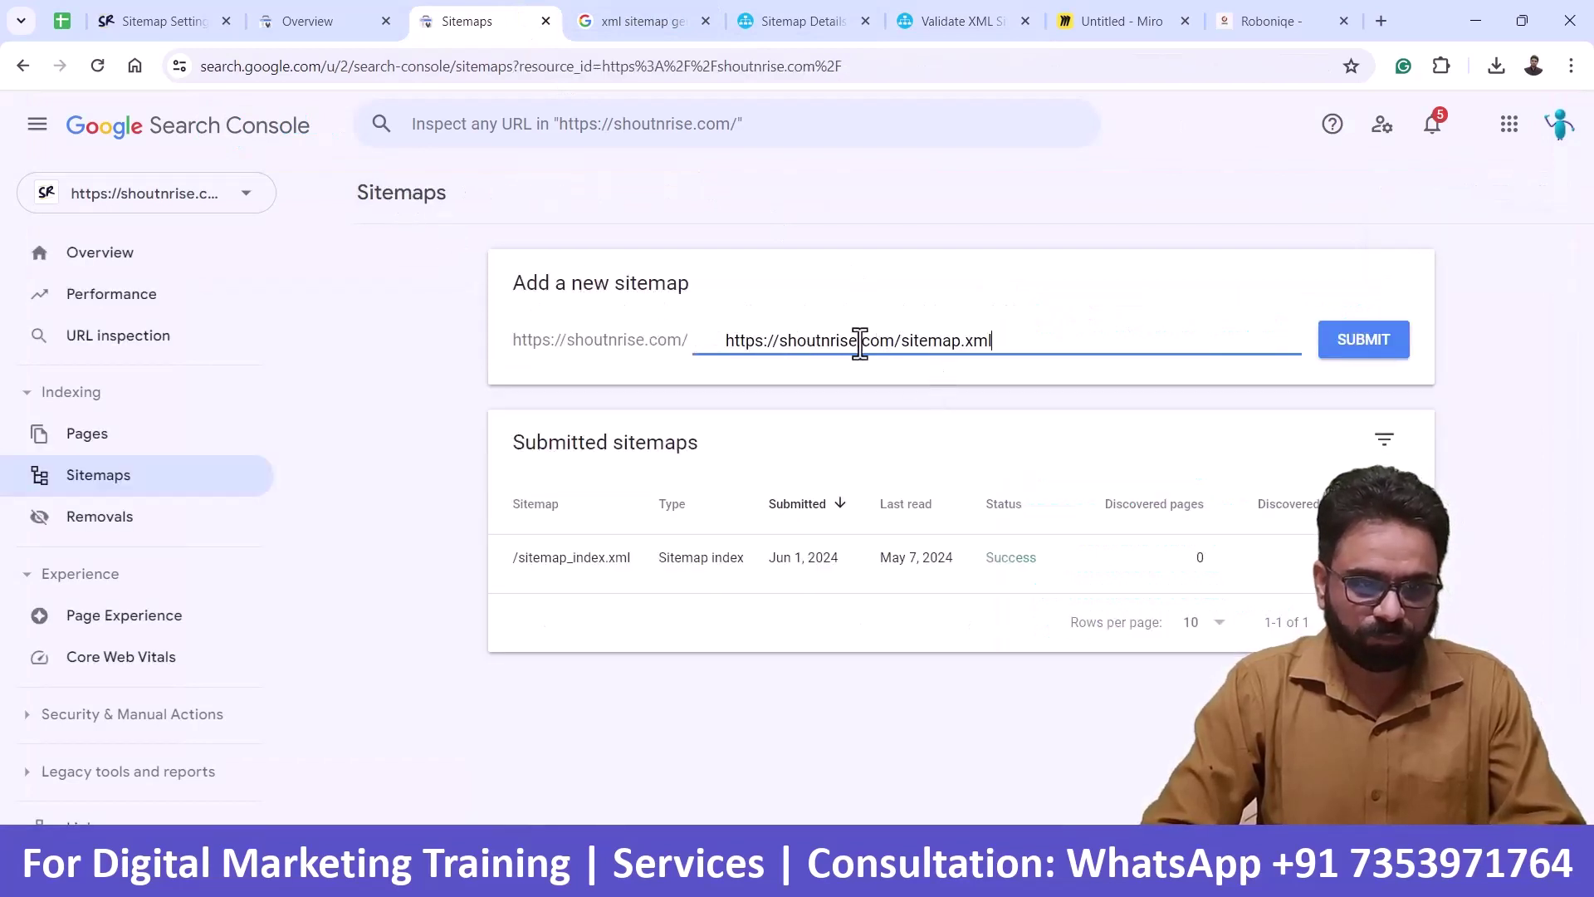
drag(904, 342, 576, 331)
key(BackSpace)
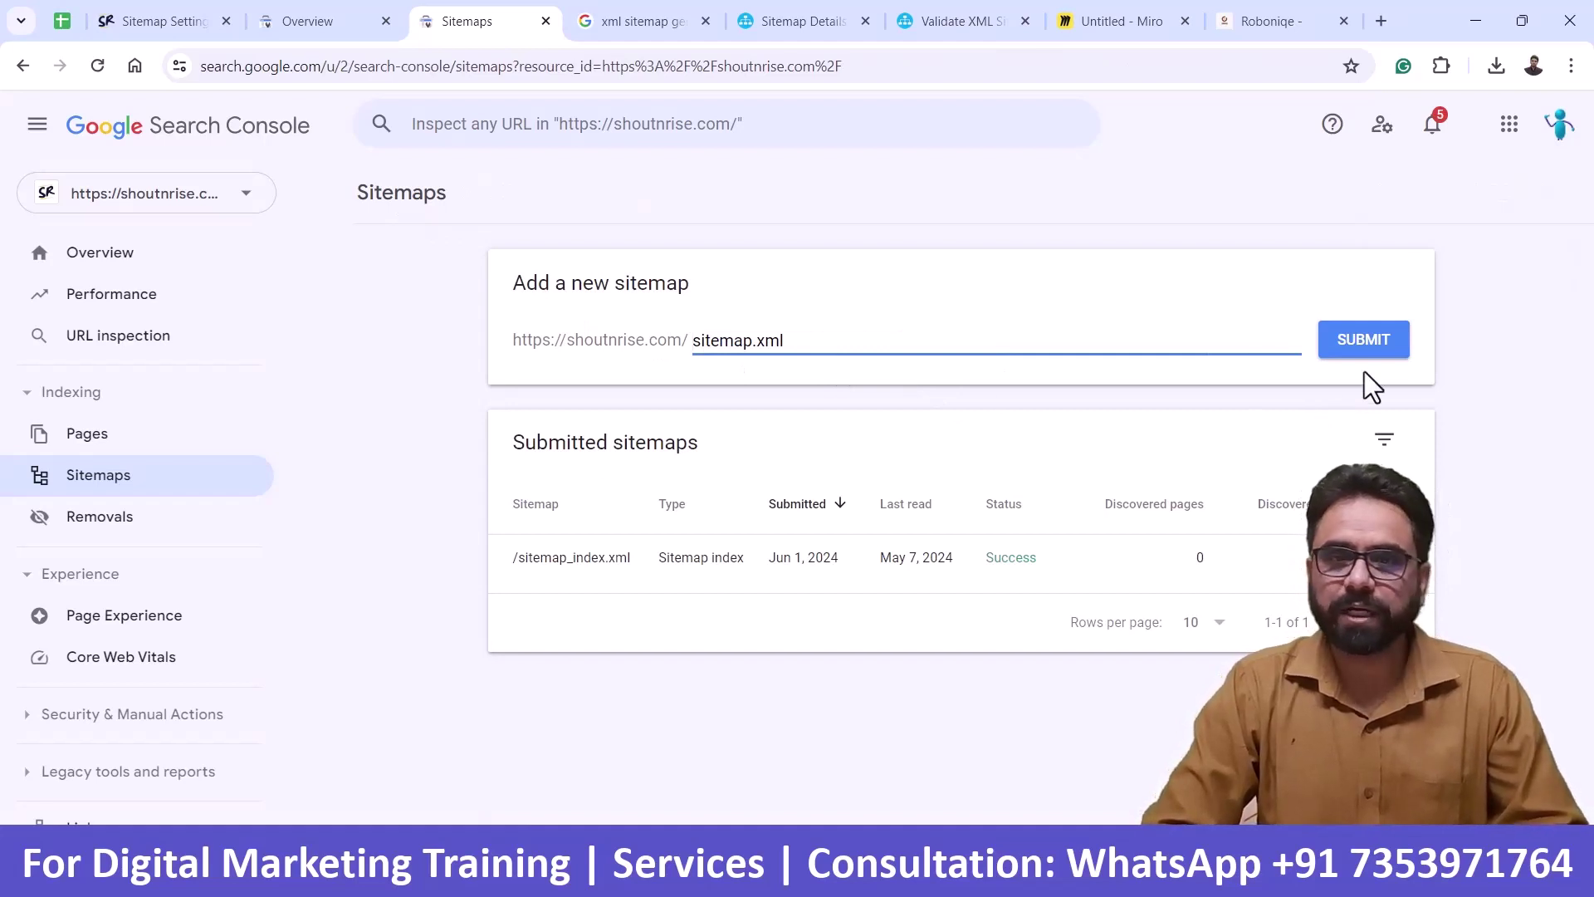
- Compare the sitemap index URL in the Rank Math settings with the generated sitemap's details page on XML-Sitemaps.com
click(161, 16)
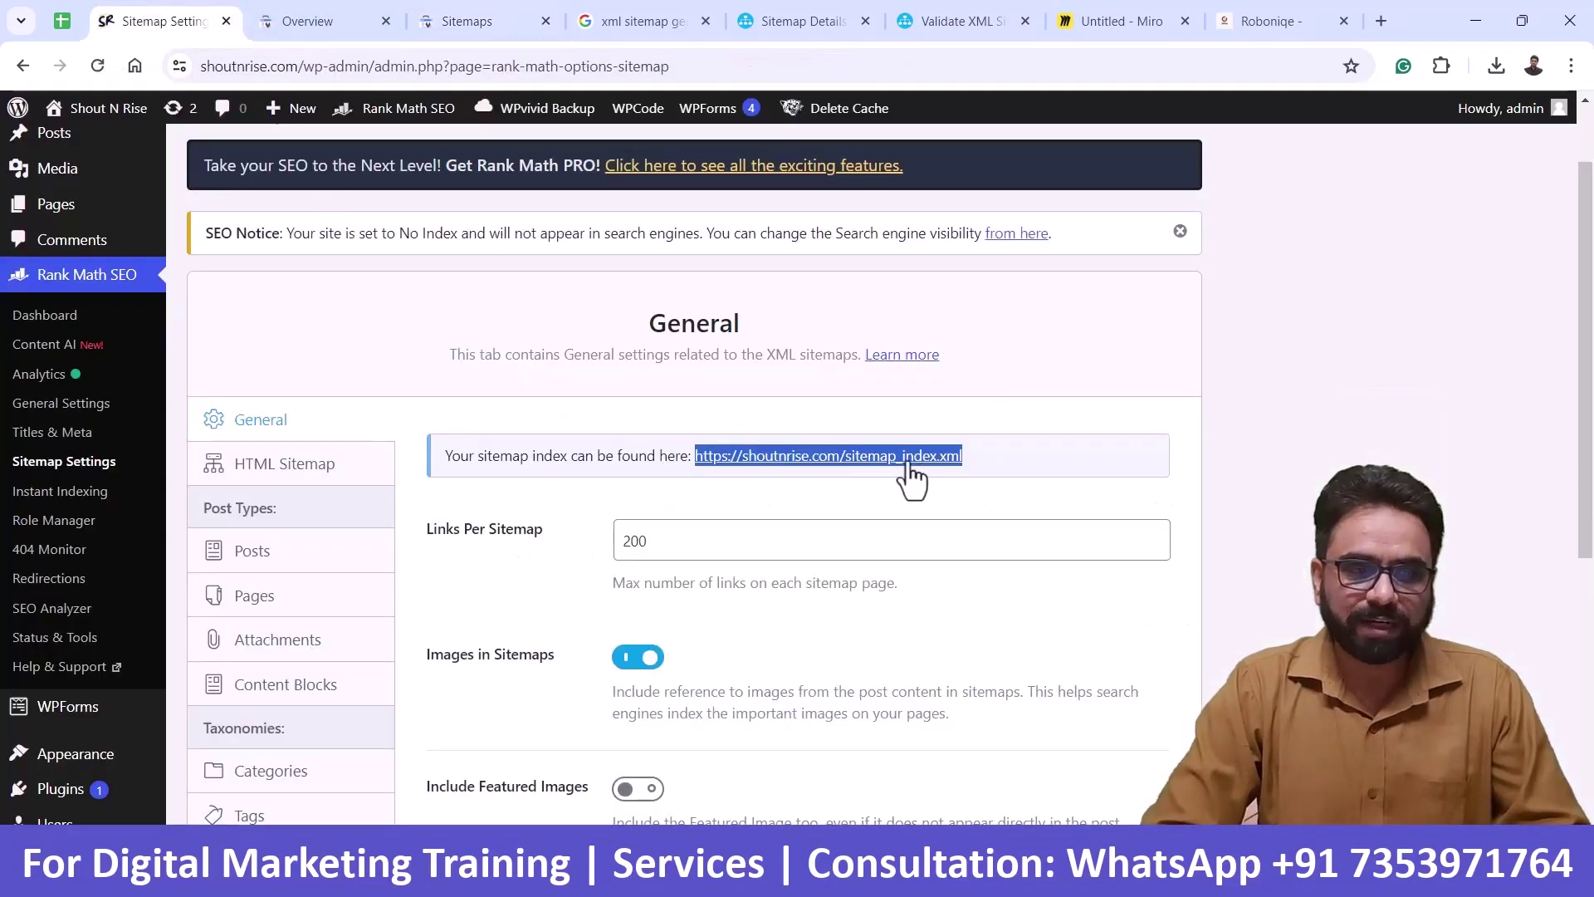
click(772, 15)
click(928, 17)
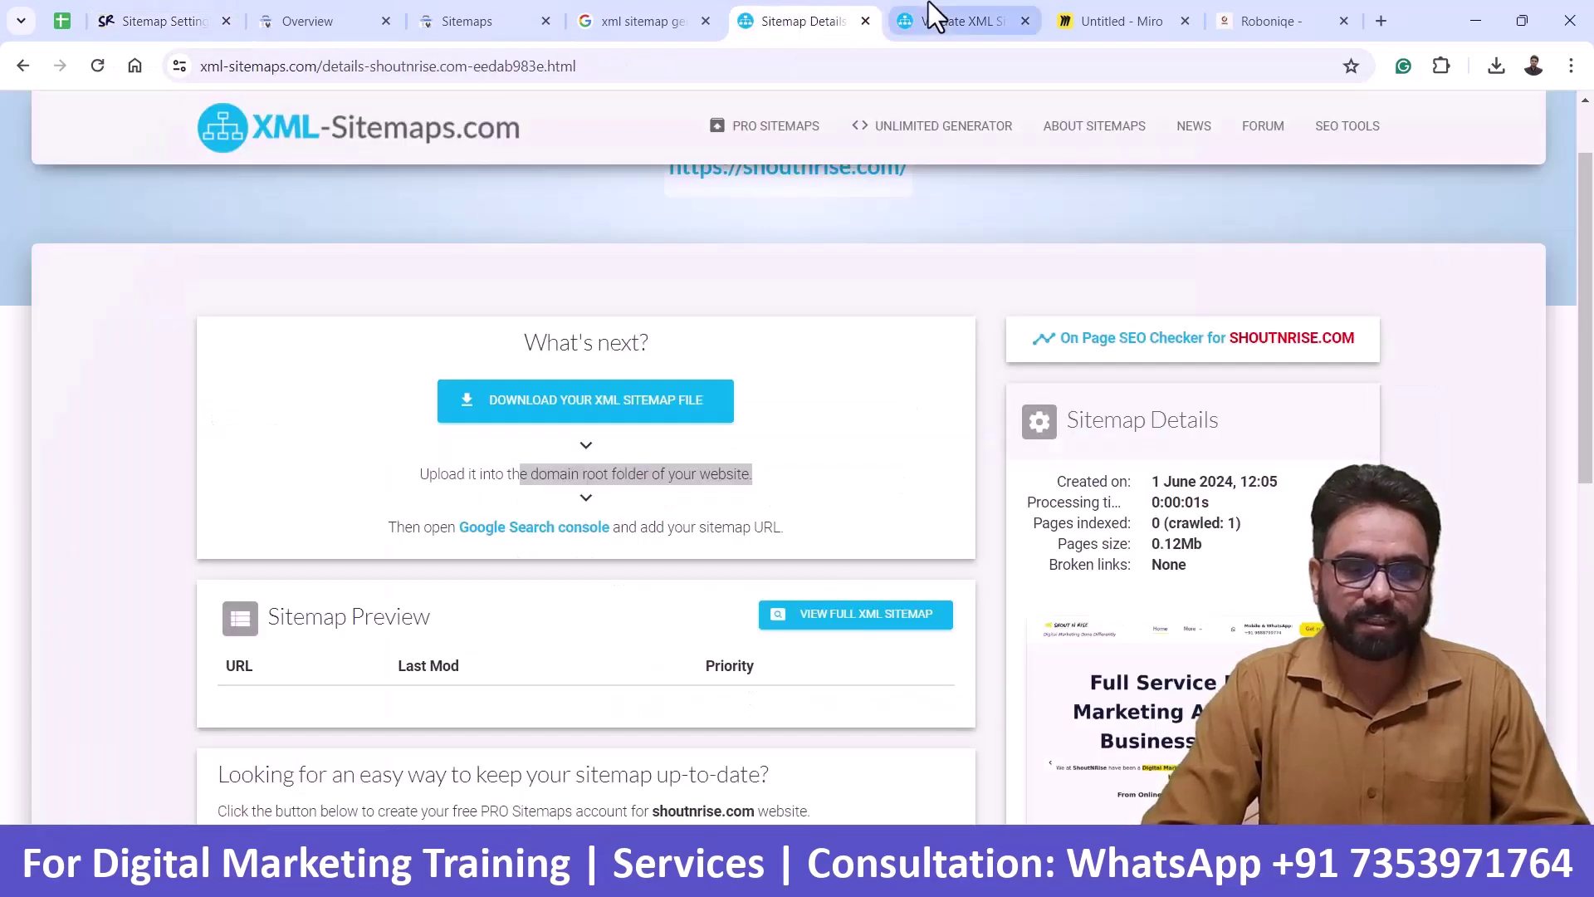
click(165, 6)
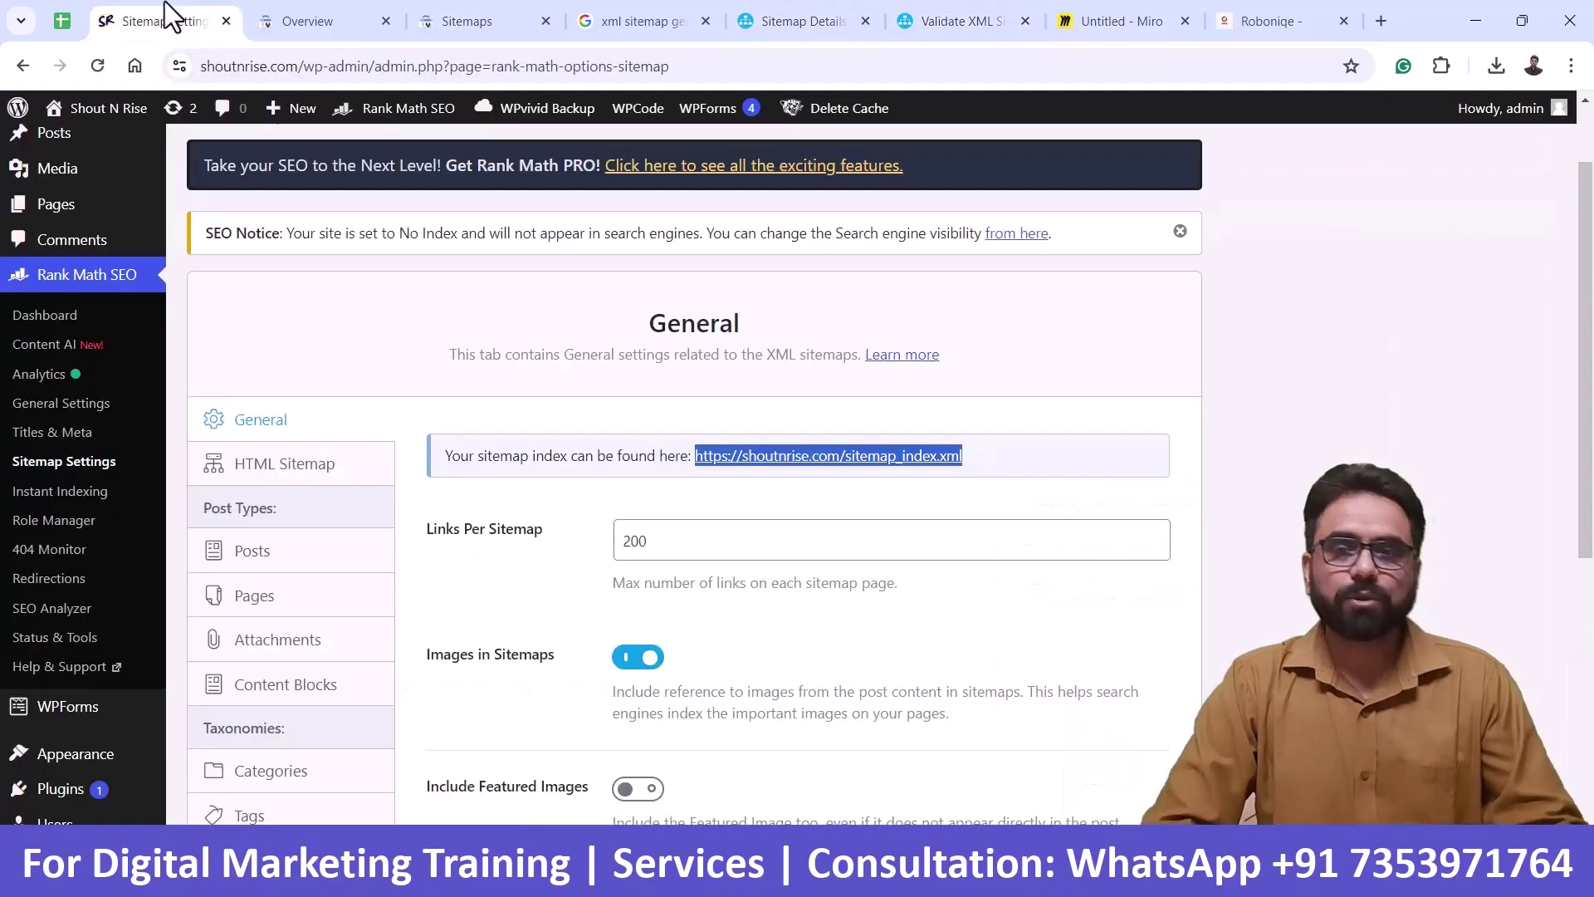